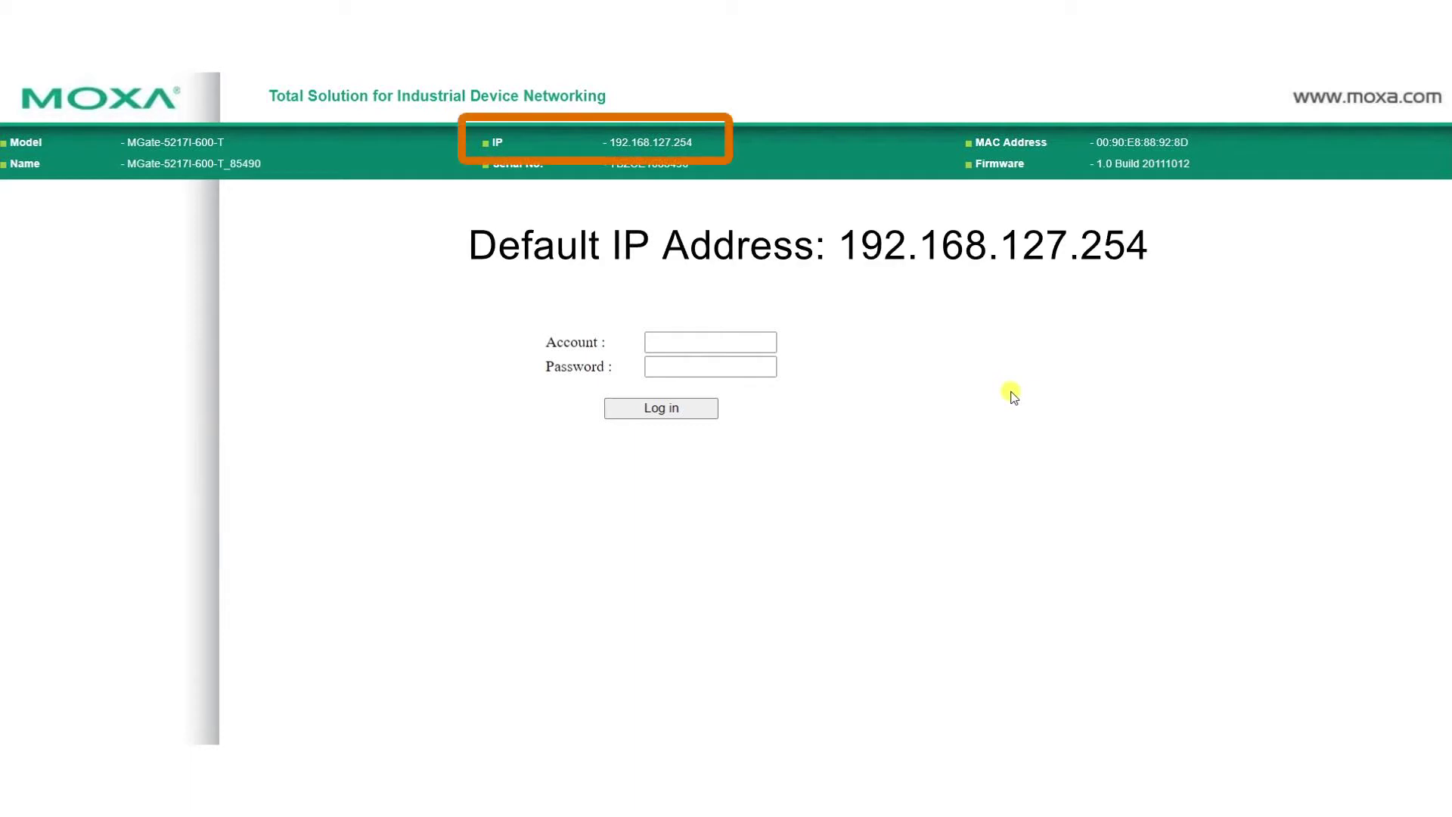
- Sign in with the default administrator account name and password
left_click(756, 343)
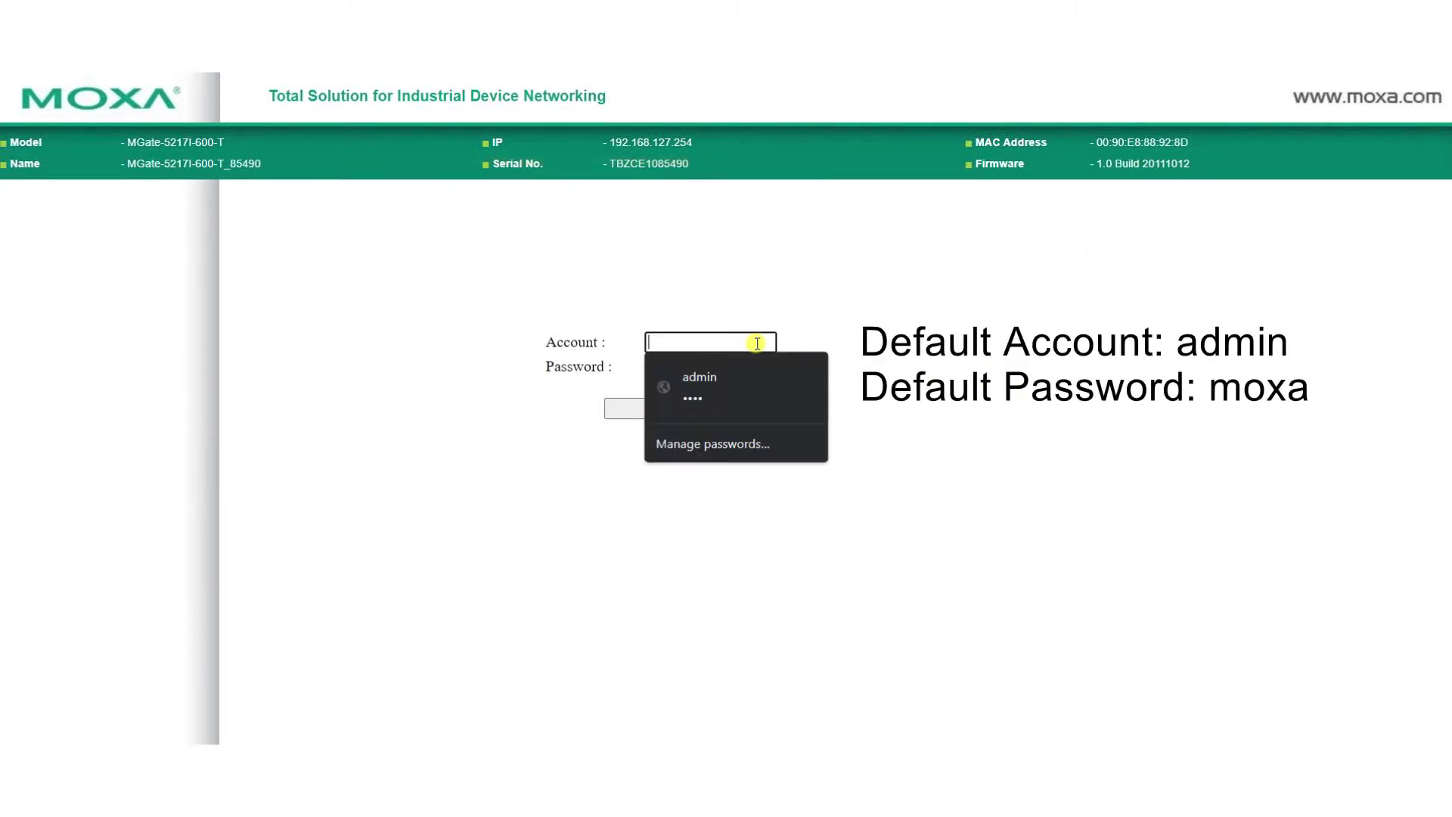
type("admin")
key("Tab")
type("mo")
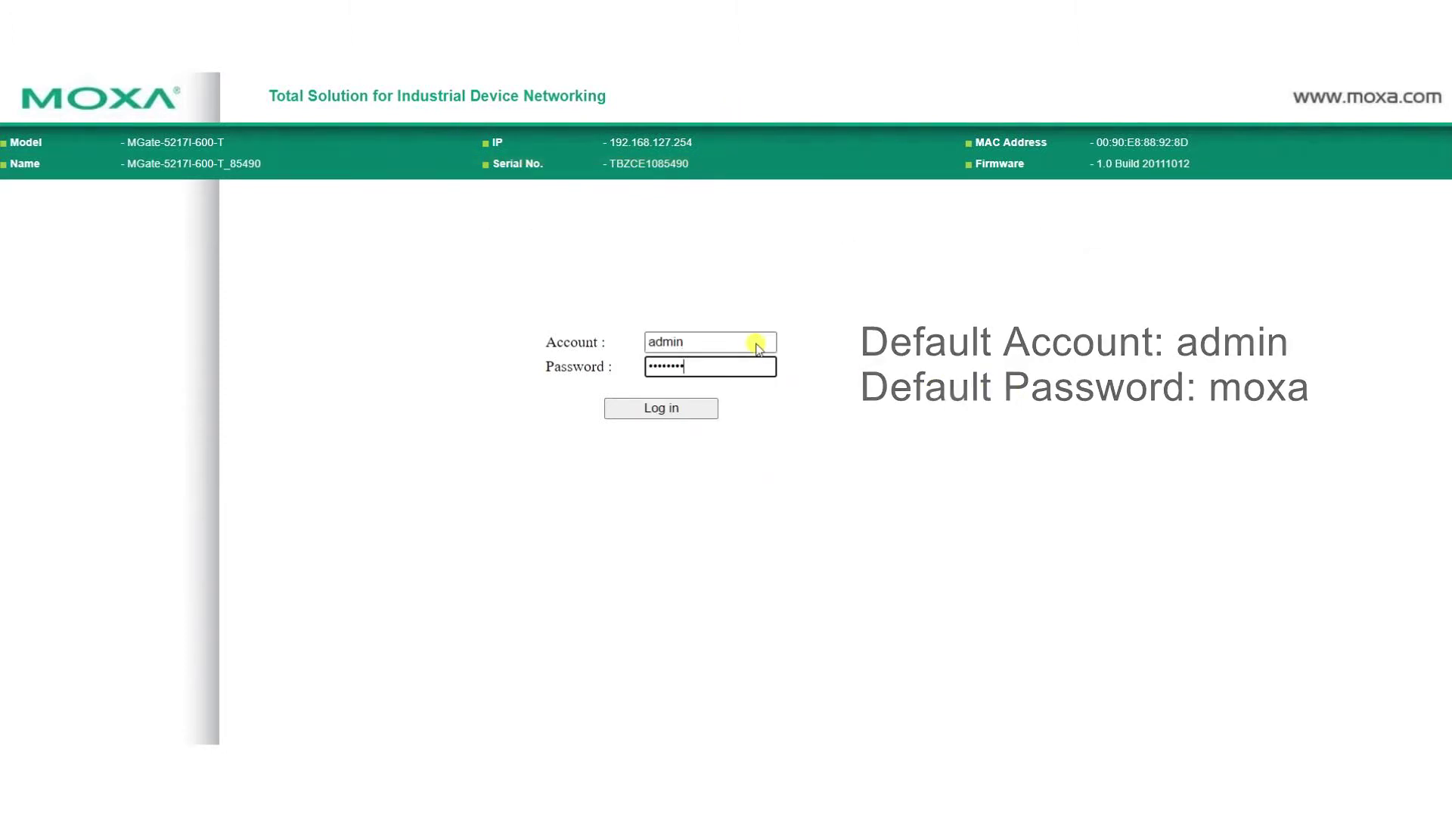
key("Return")
left_click(754, 357)
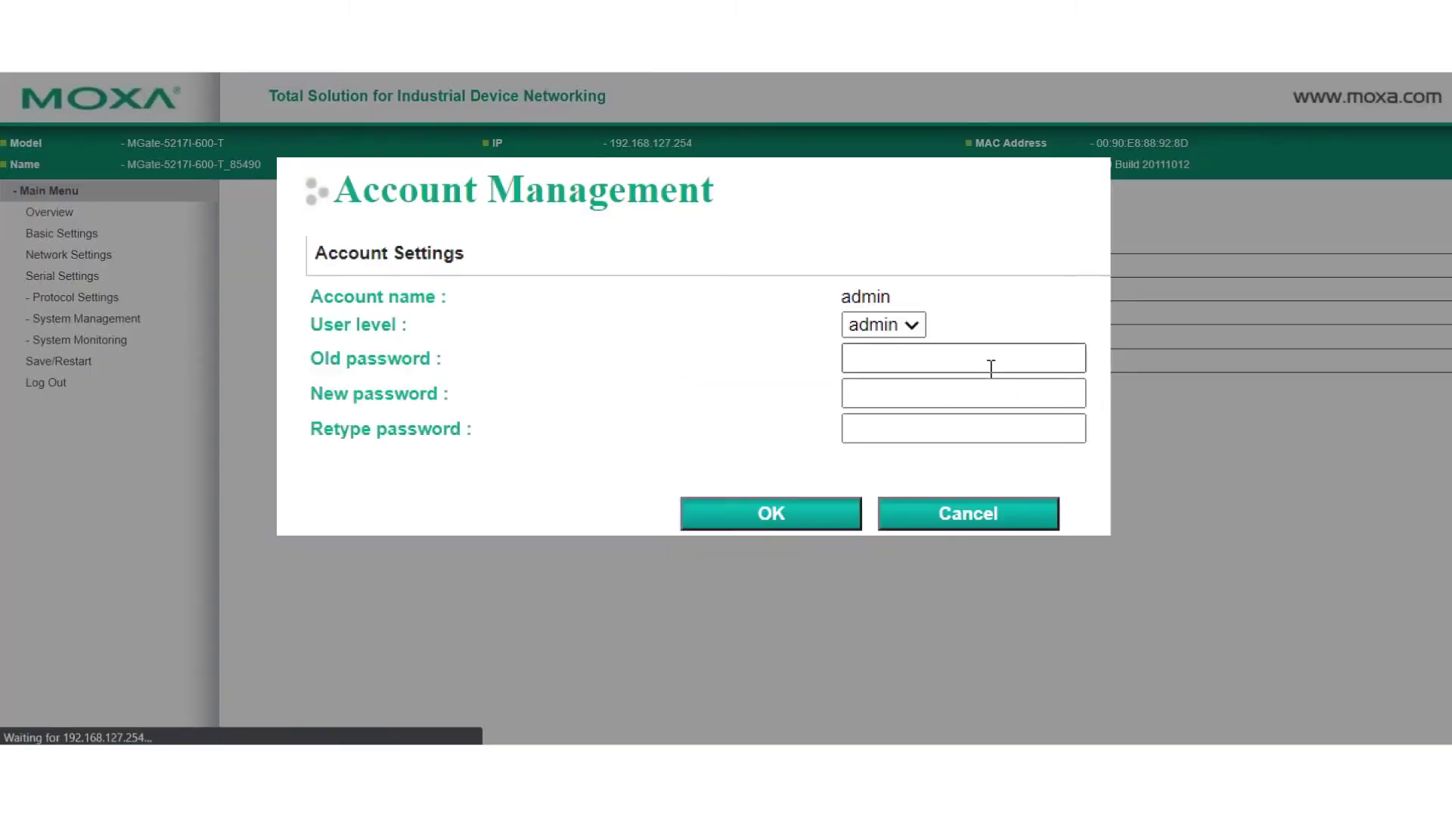
- Fill the Account Management old, new and confirm password fields with the account password
left_click(988, 363)
type("moxa")
key("Tab")
type("moxa")
key("Tab")
type("moxa")
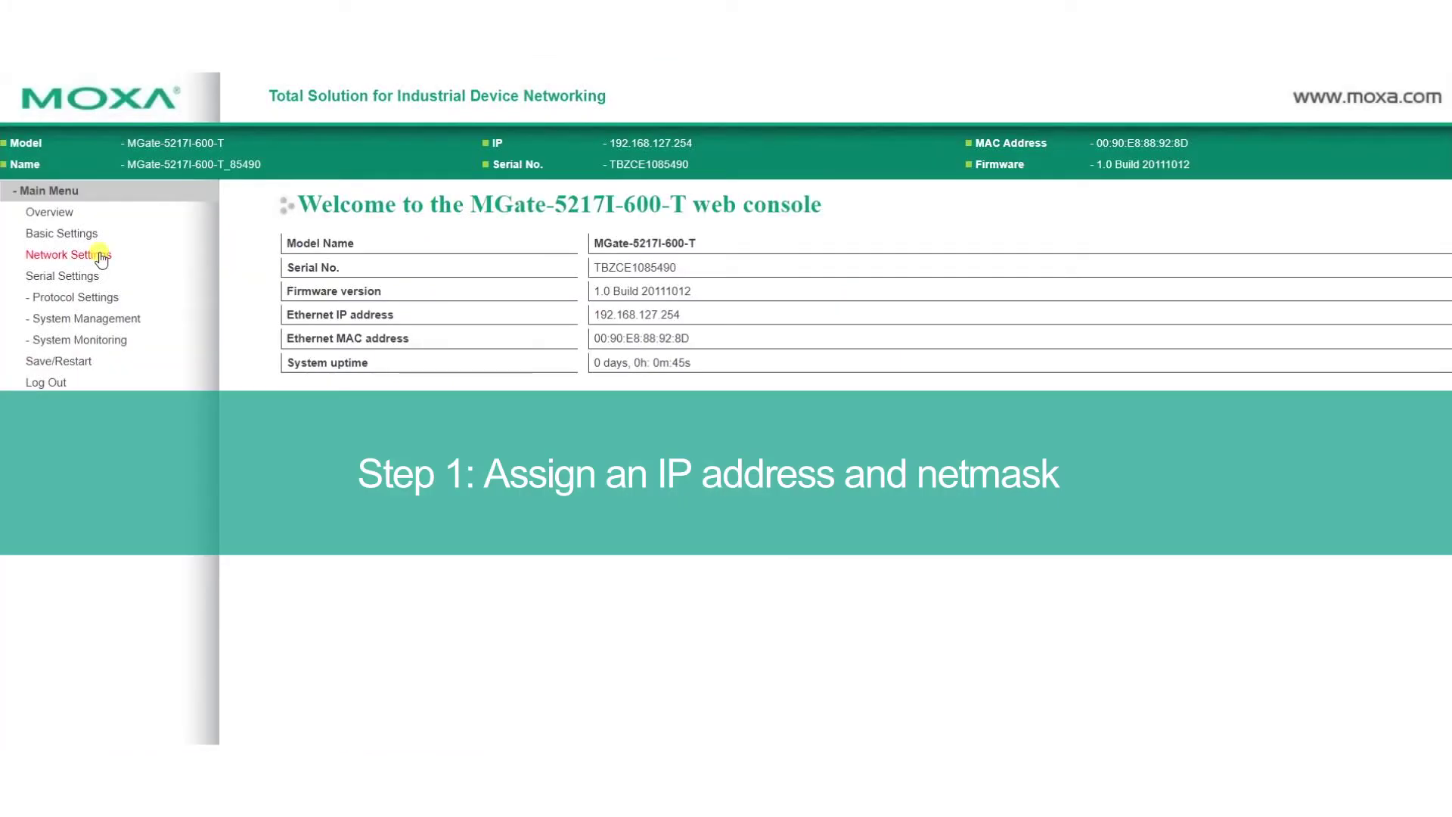
- Submit Network Settings with static IP 192.168.127.254 and netmask 255.255.255.0
left_click(103, 258)
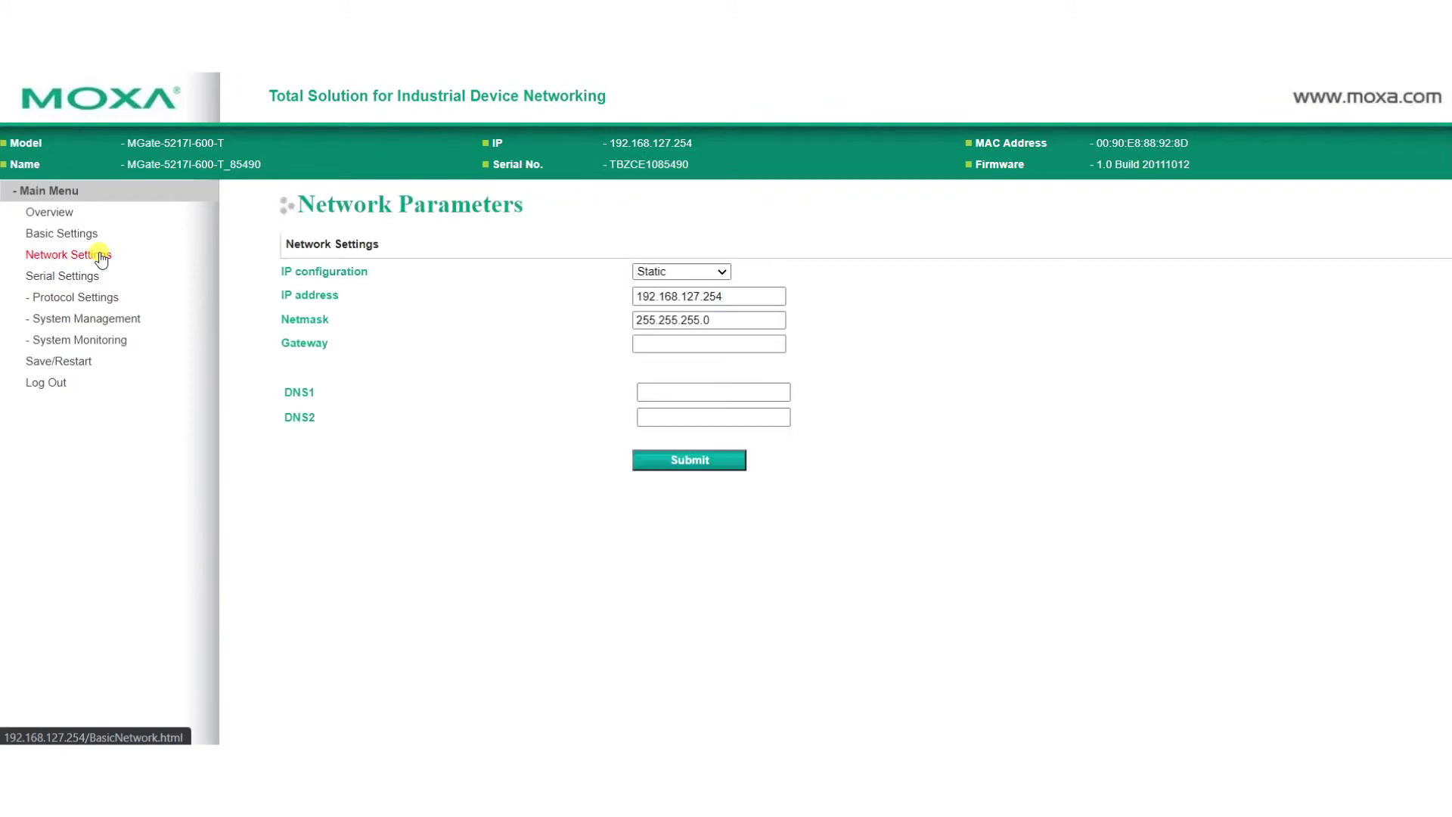
left_click(729, 297)
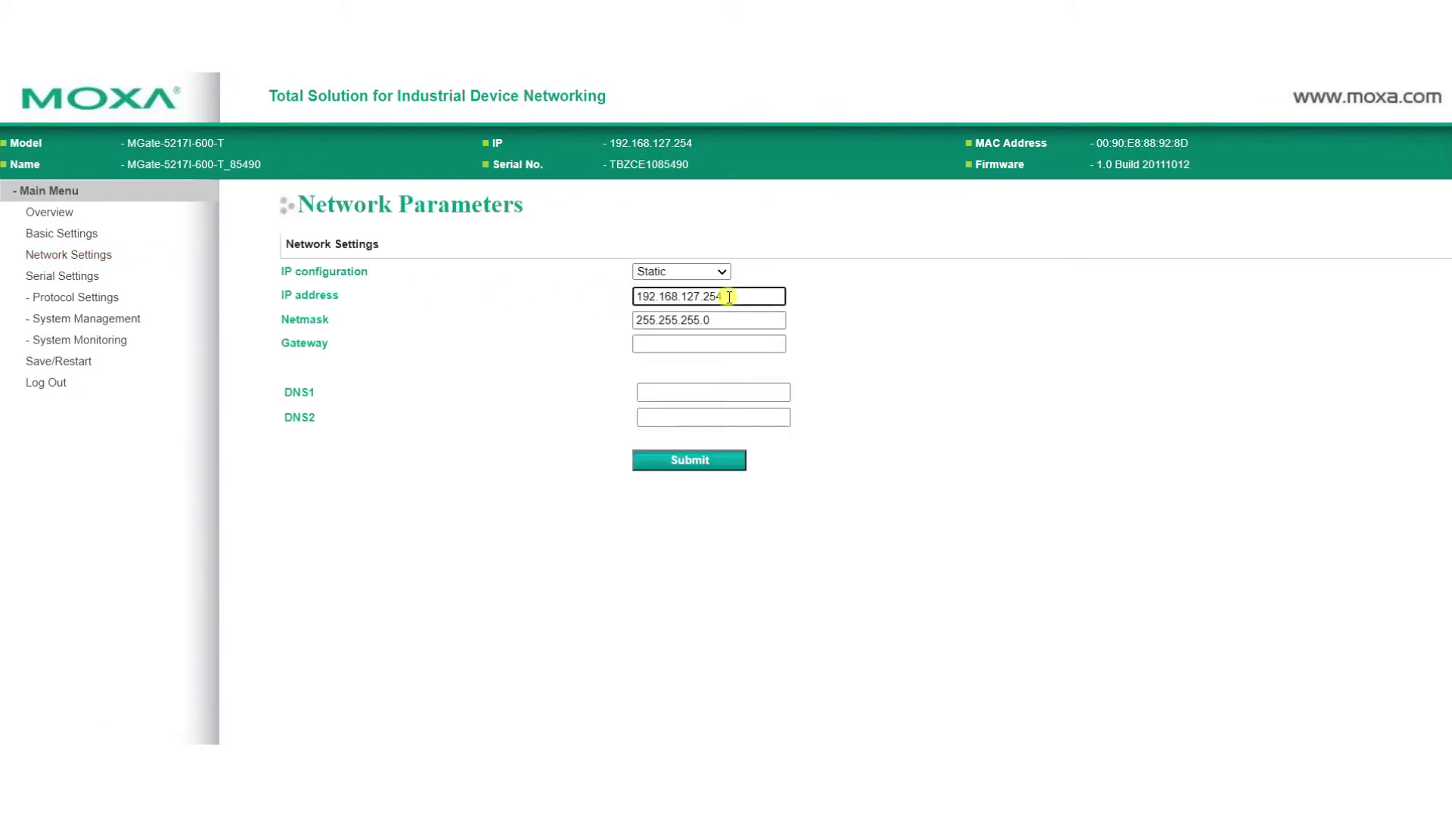
left_click(728, 322)
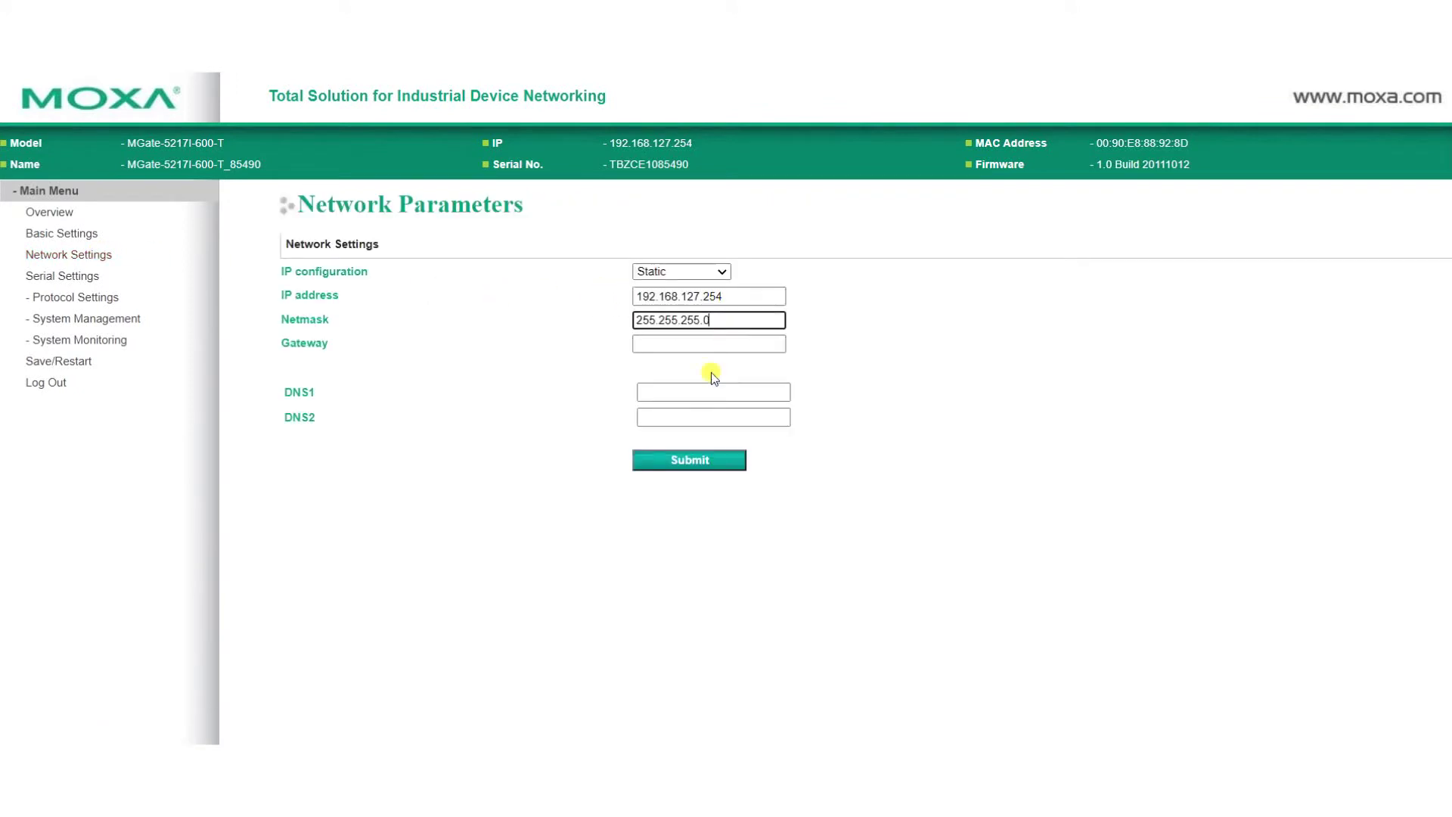
left_click(714, 463)
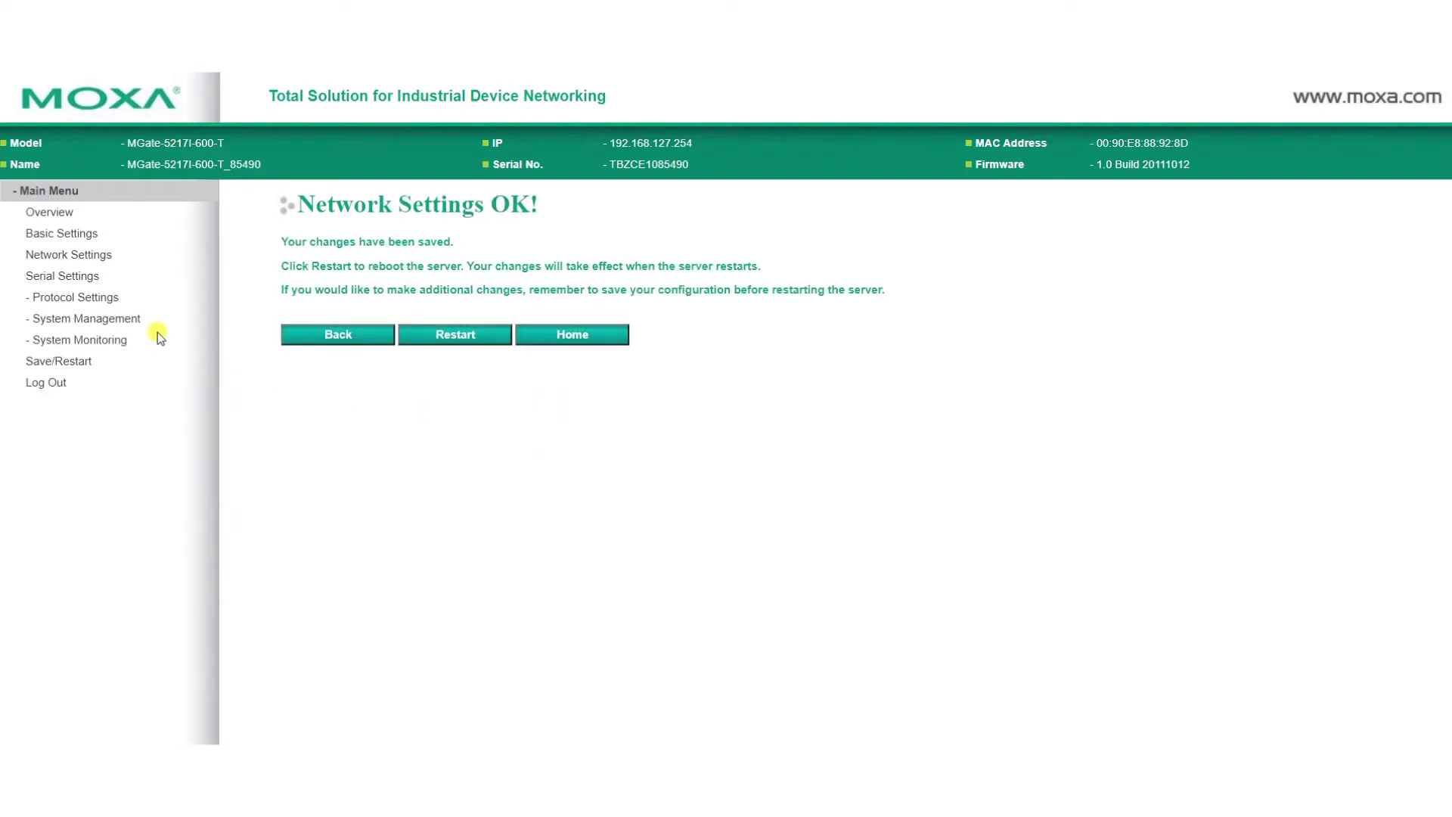
- Give serial Port 1 19200 baud, Even parity and RS-485 2-wire interface, then submit
left_click(57, 277)
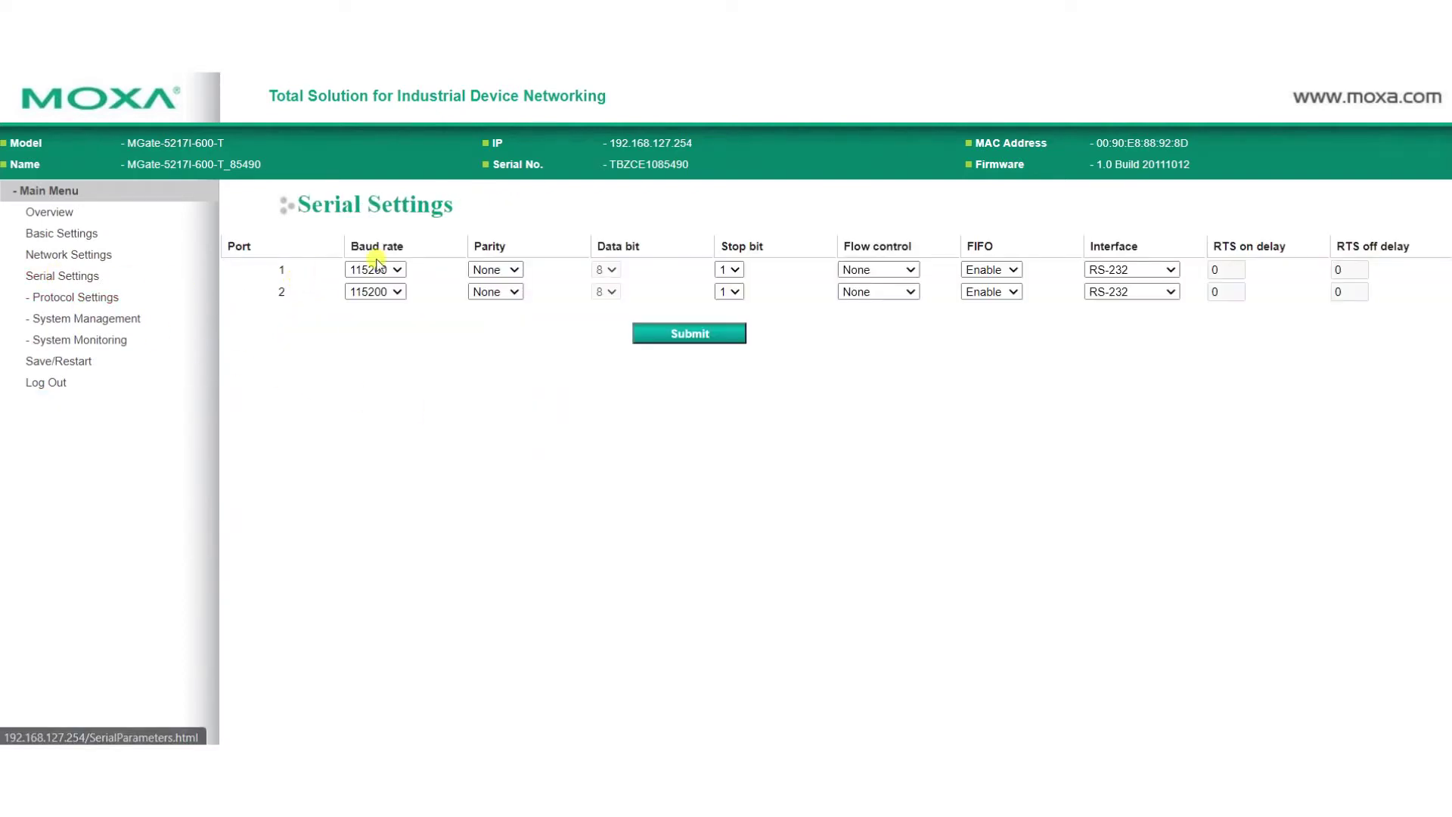
left_click(388, 270)
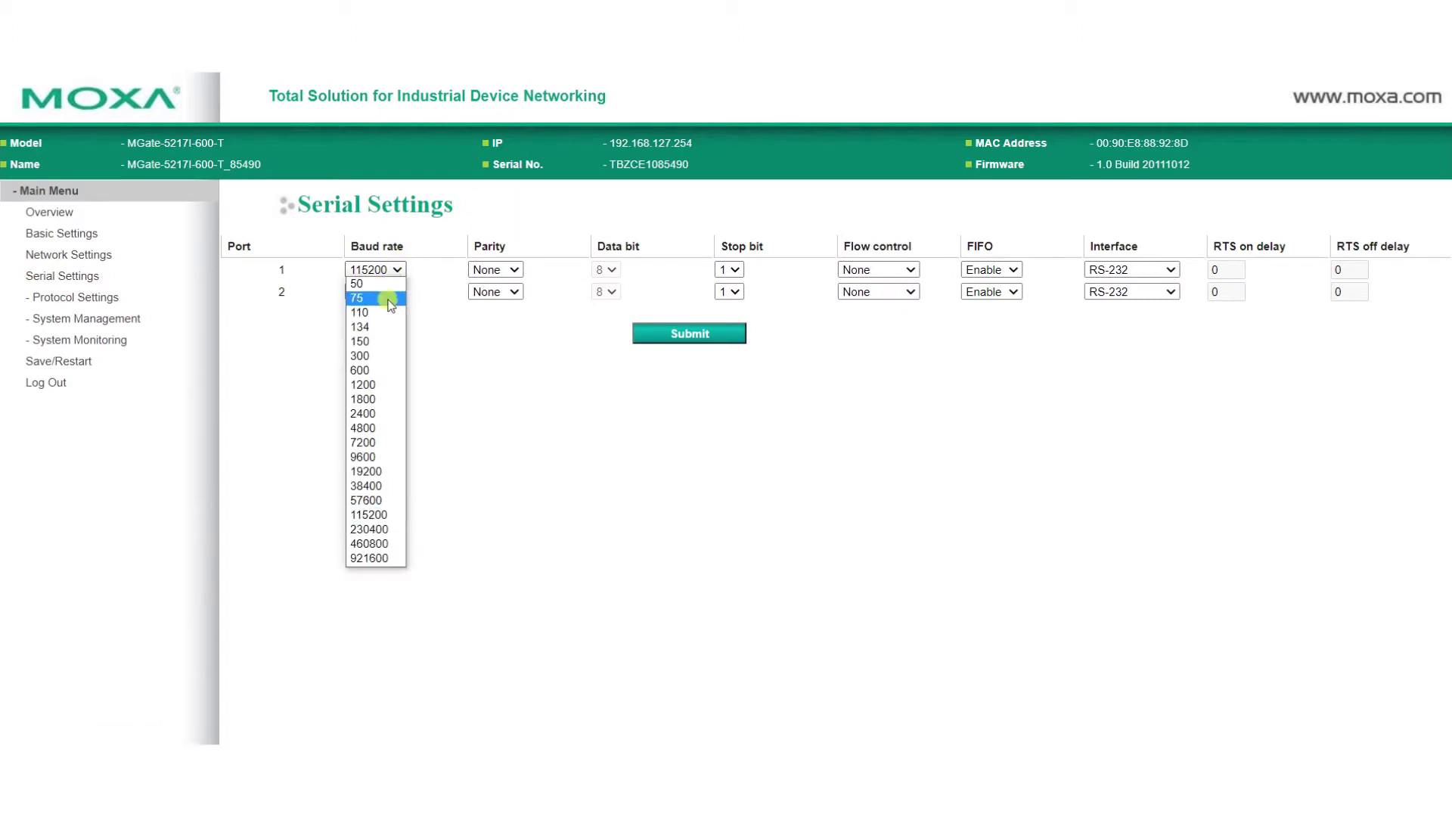
left_click(387, 473)
left_click(496, 270)
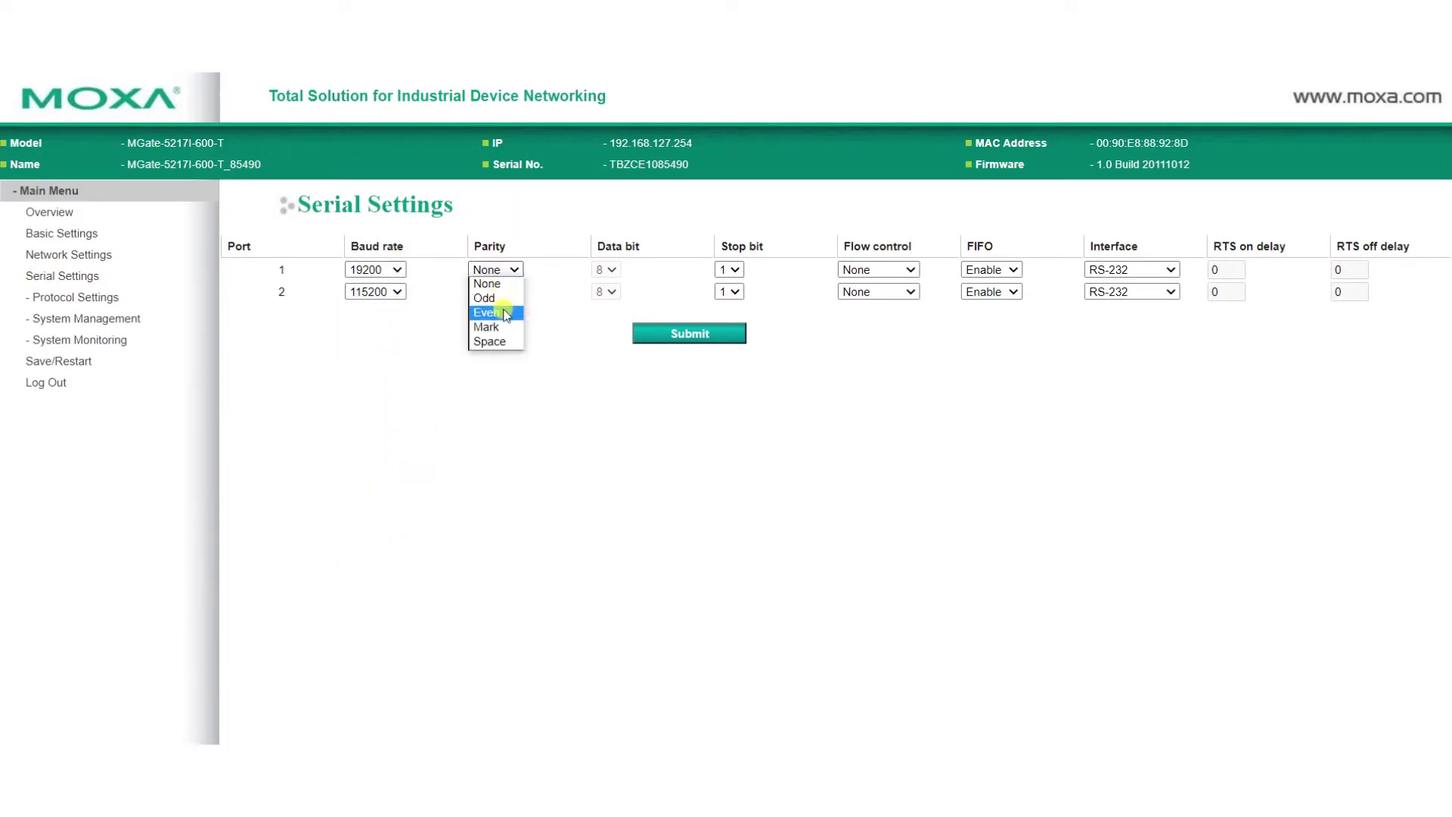
left_click(506, 315)
left_click(1120, 271)
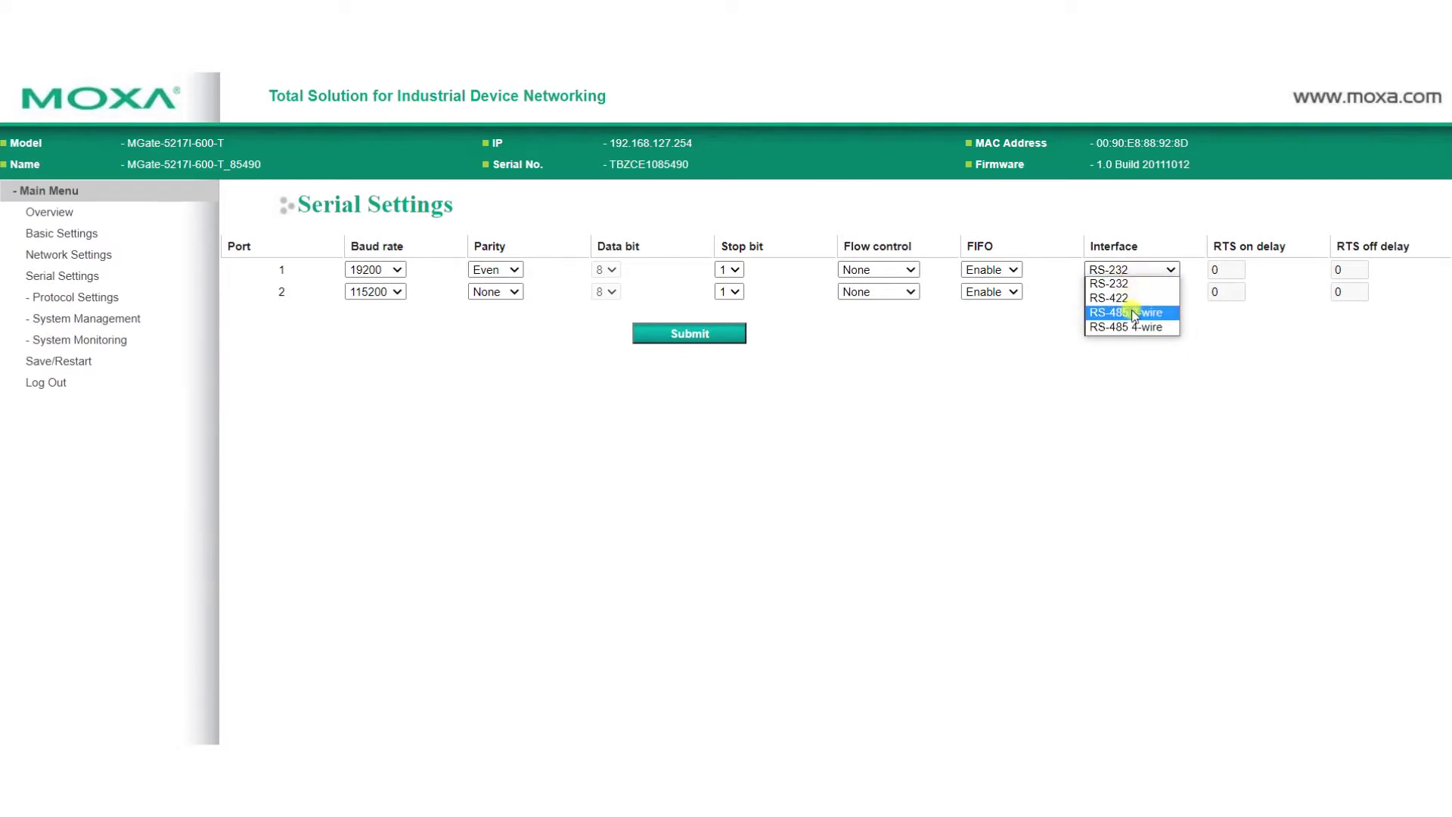
left_click(1134, 316)
left_click(723, 339)
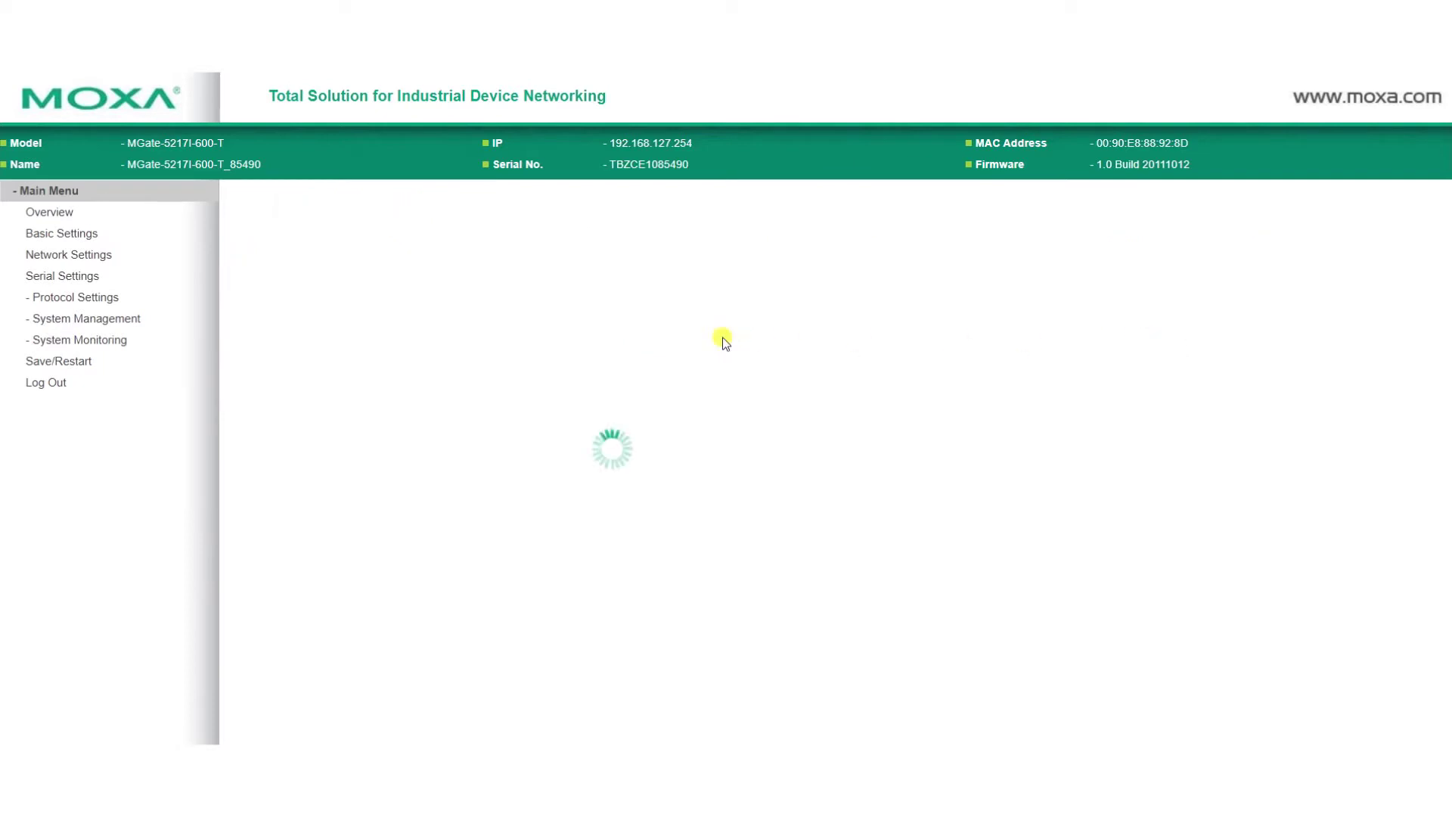
- Submit Protocol Conversion as BACnet/IP Server with Modbus RTU/ASCII Slave as the Role2 device type
left_click(75, 300)
left_click(81, 317)
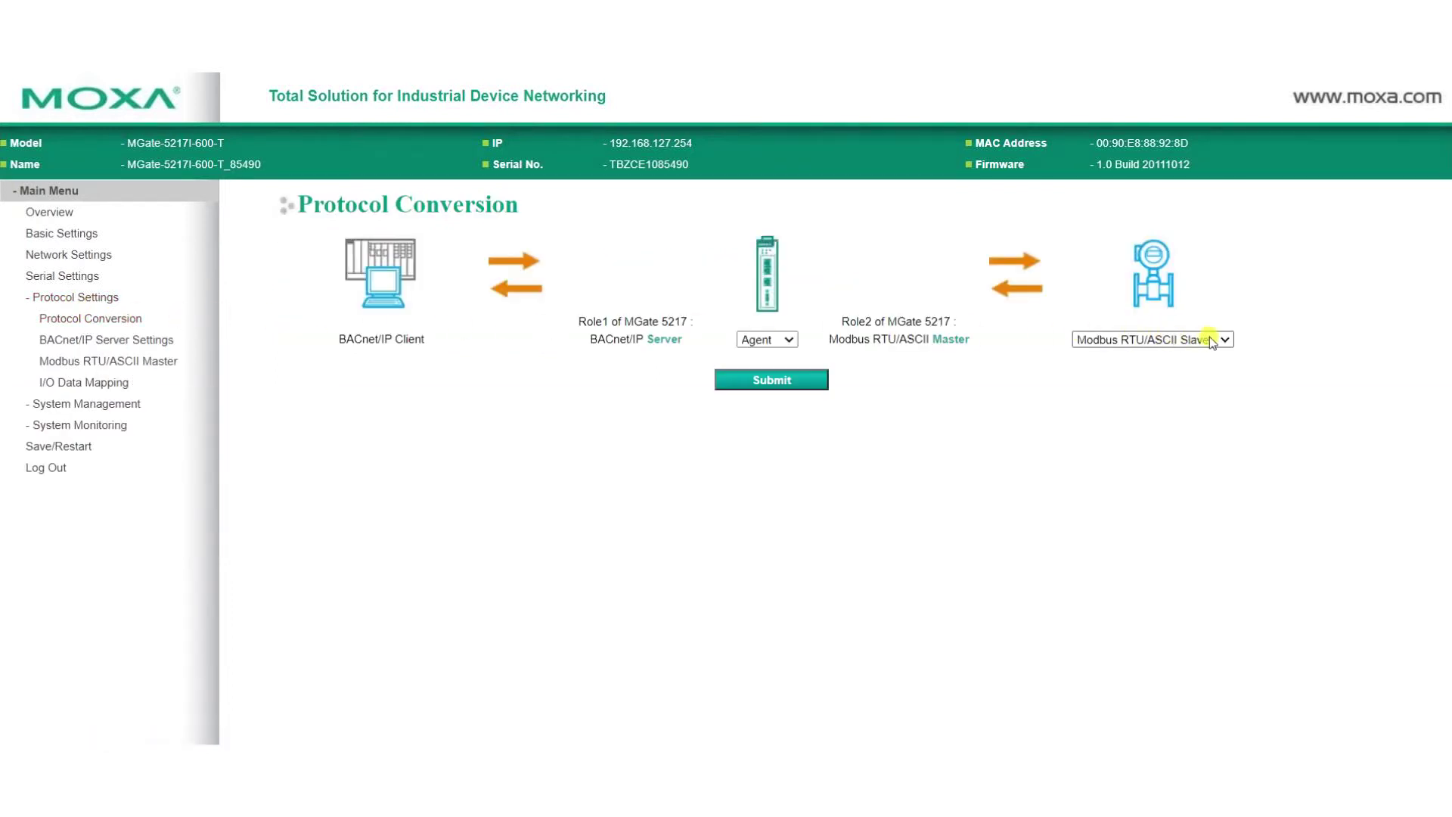
left_click(1214, 341)
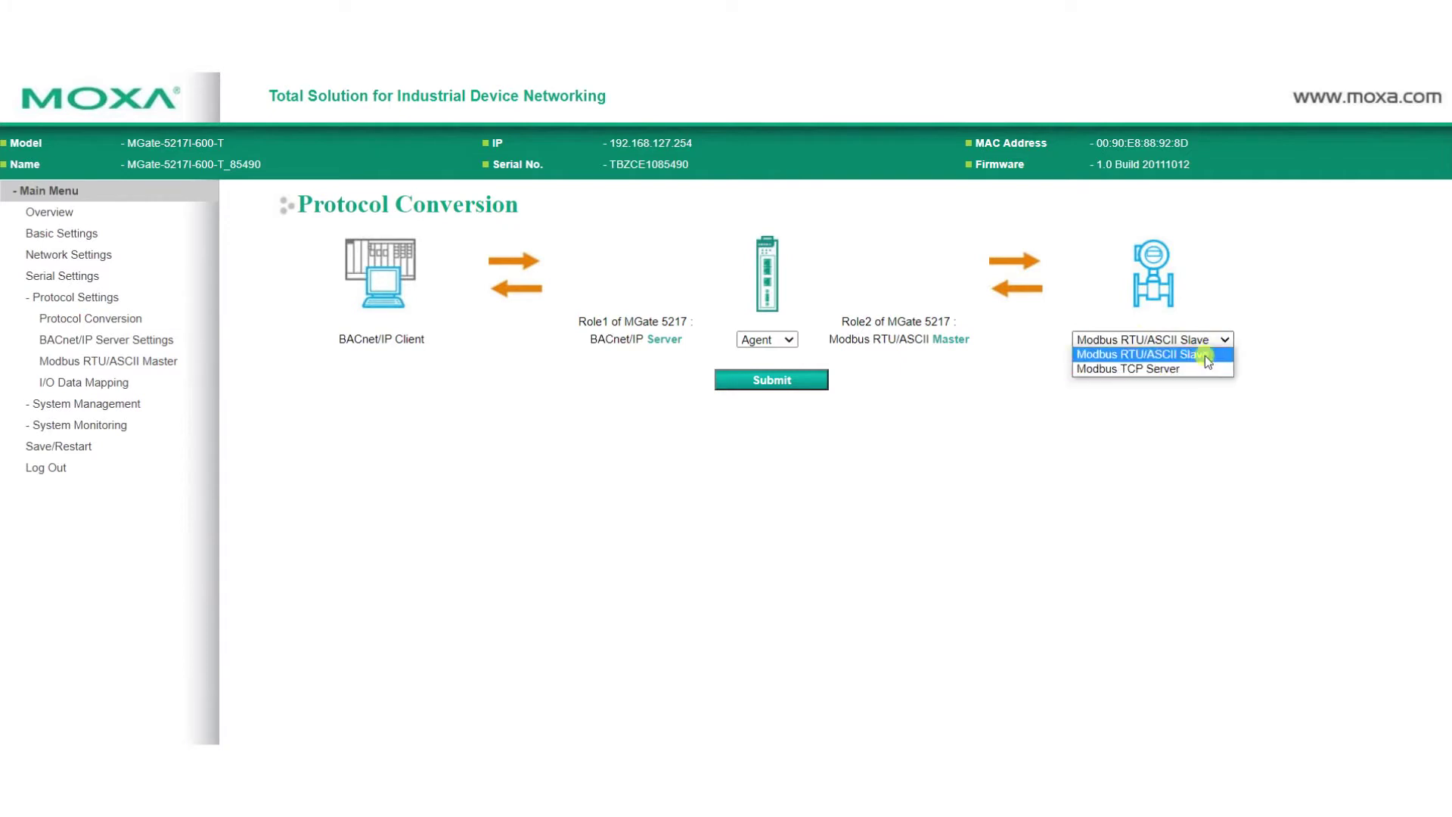
left_click(1208, 361)
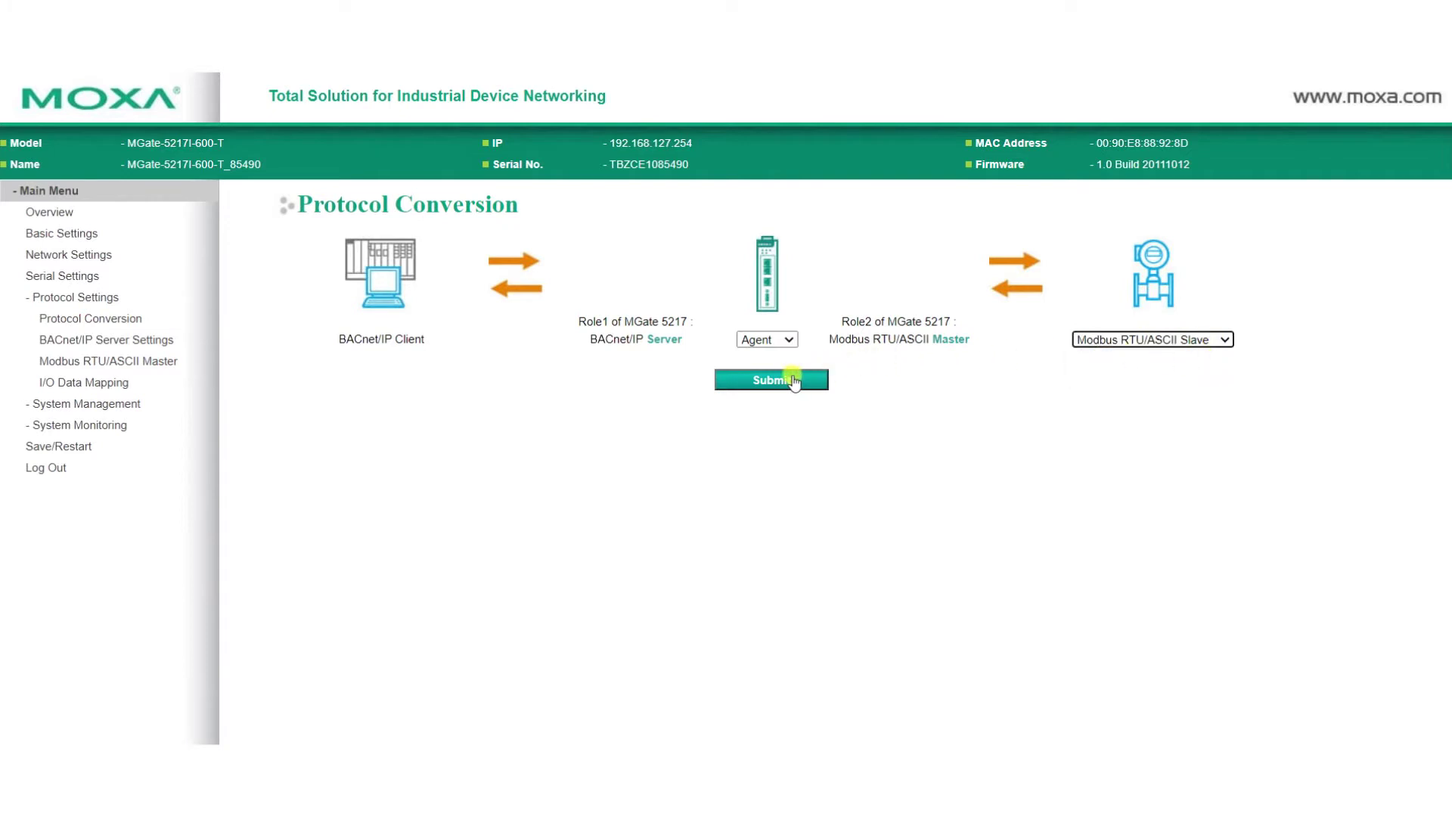
left_click(794, 380)
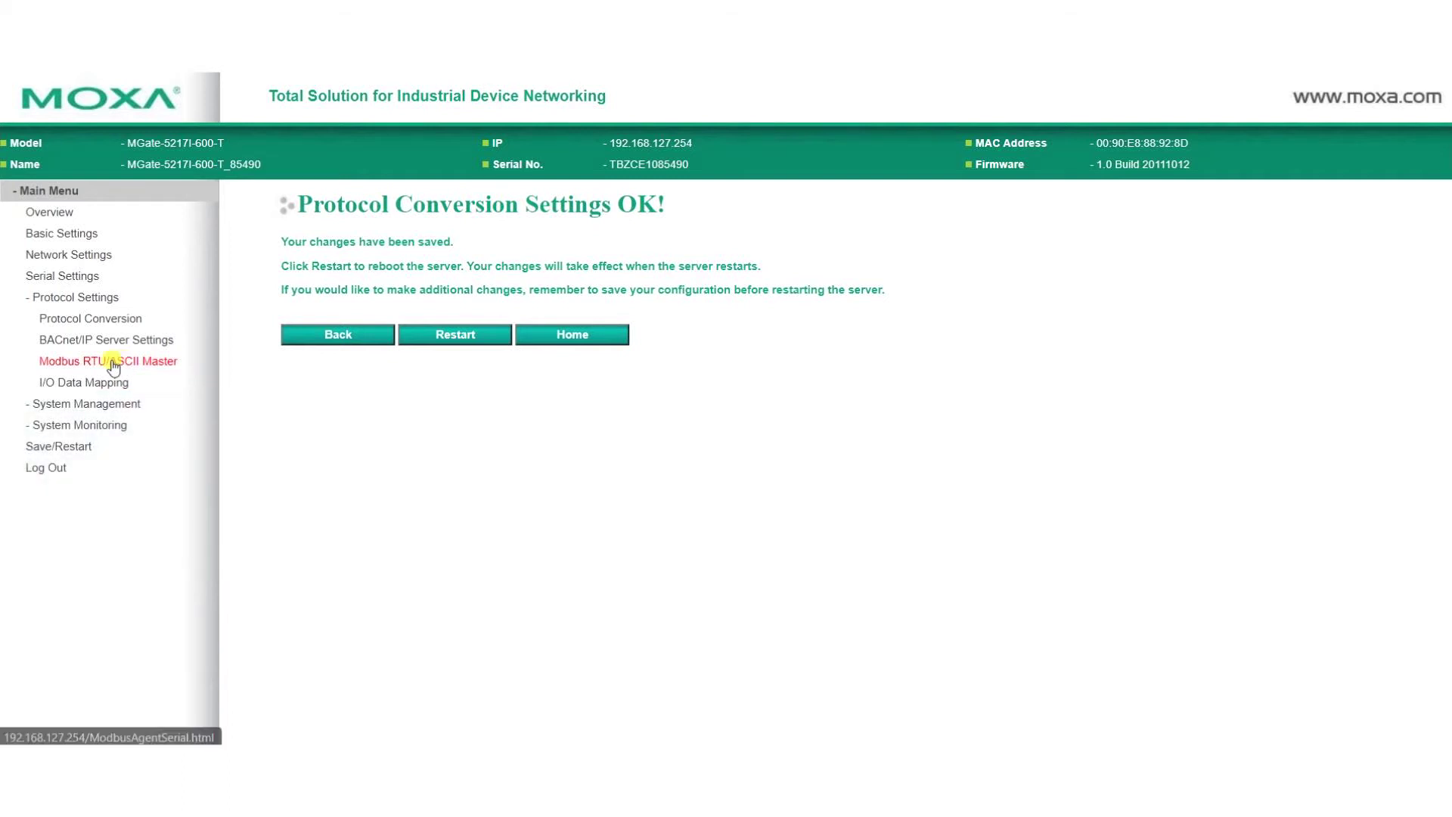
- Keep the Modbus RTU/ASCII Master mode set to RTU
left_click(113, 363)
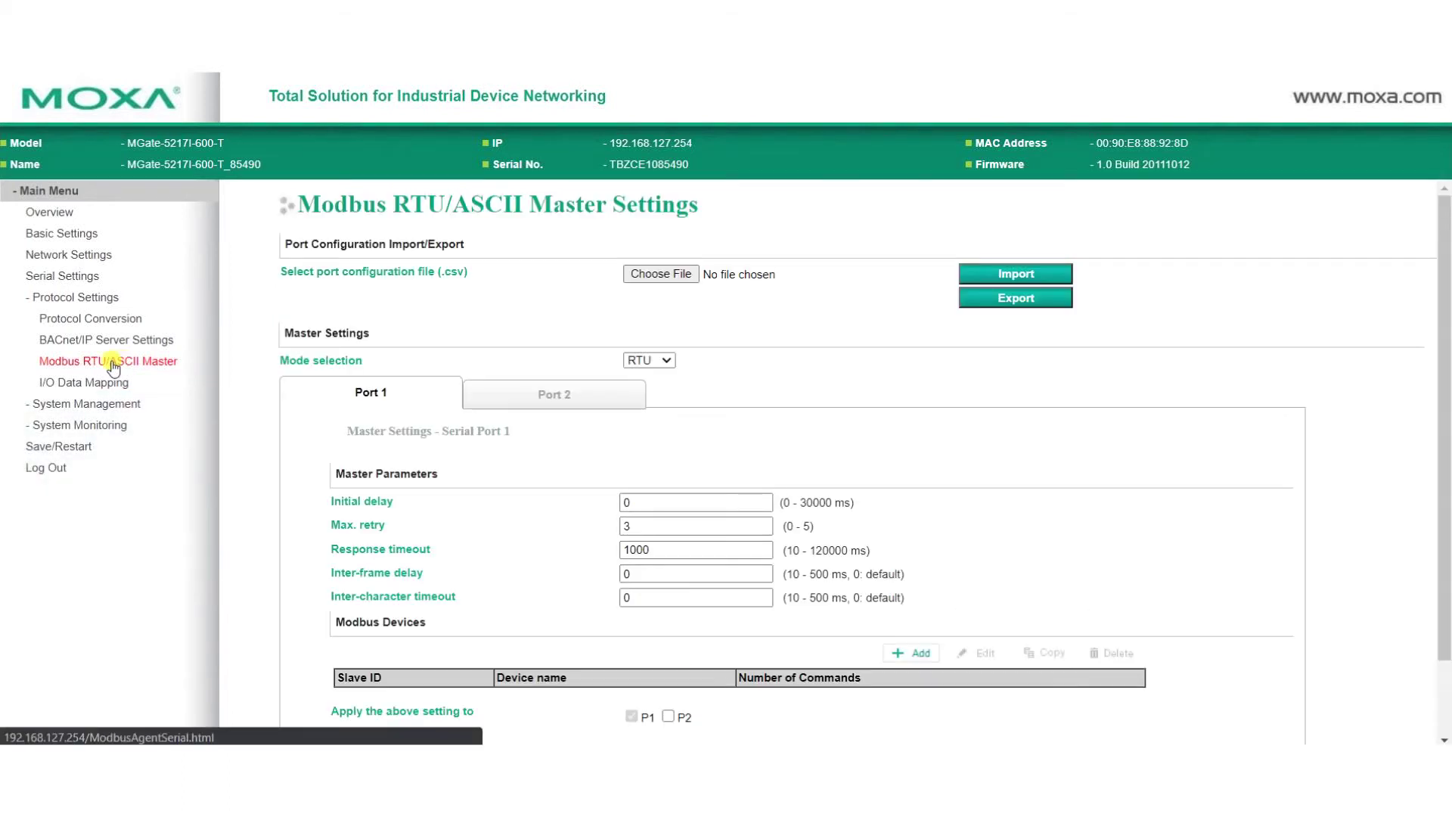
scroll(554, 412, "down", 2)
left_click(660, 273)
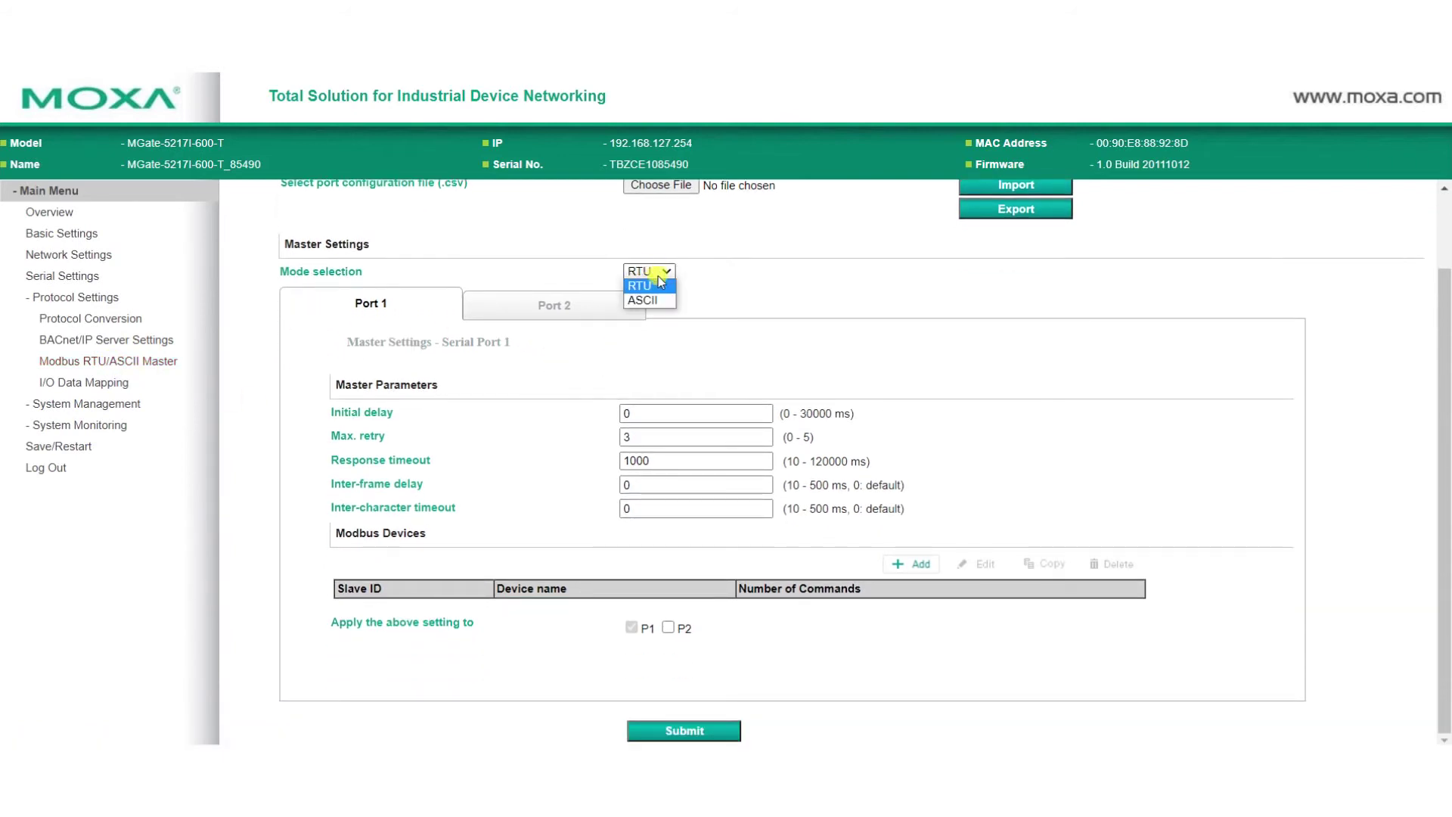
left_click(699, 265)
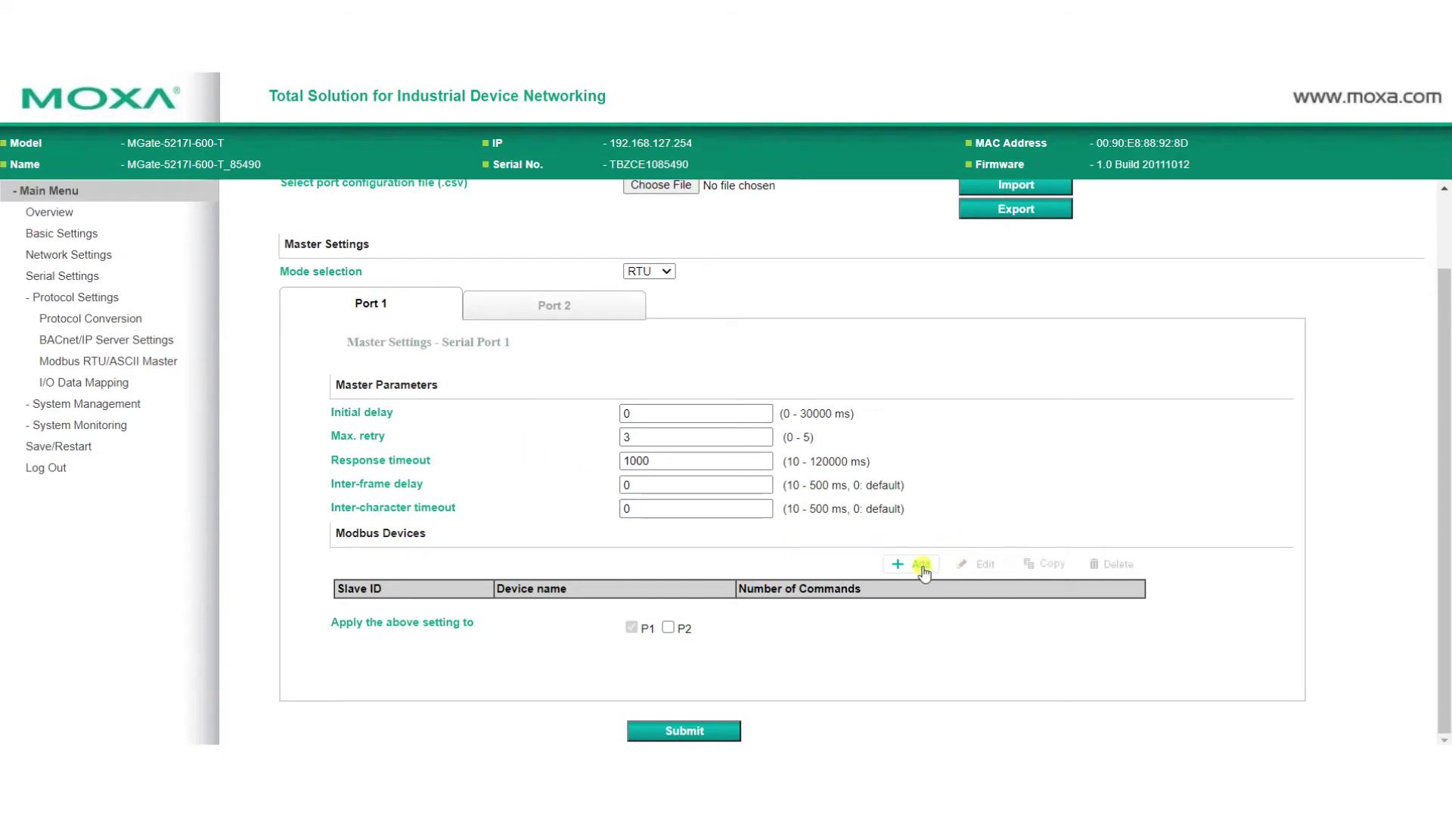
- Add Modbus device Power_Meter with slave ID 1 on Port 1 and open it for editing
left_click(920, 565)
left_click_drag(817, 526, 615, 529)
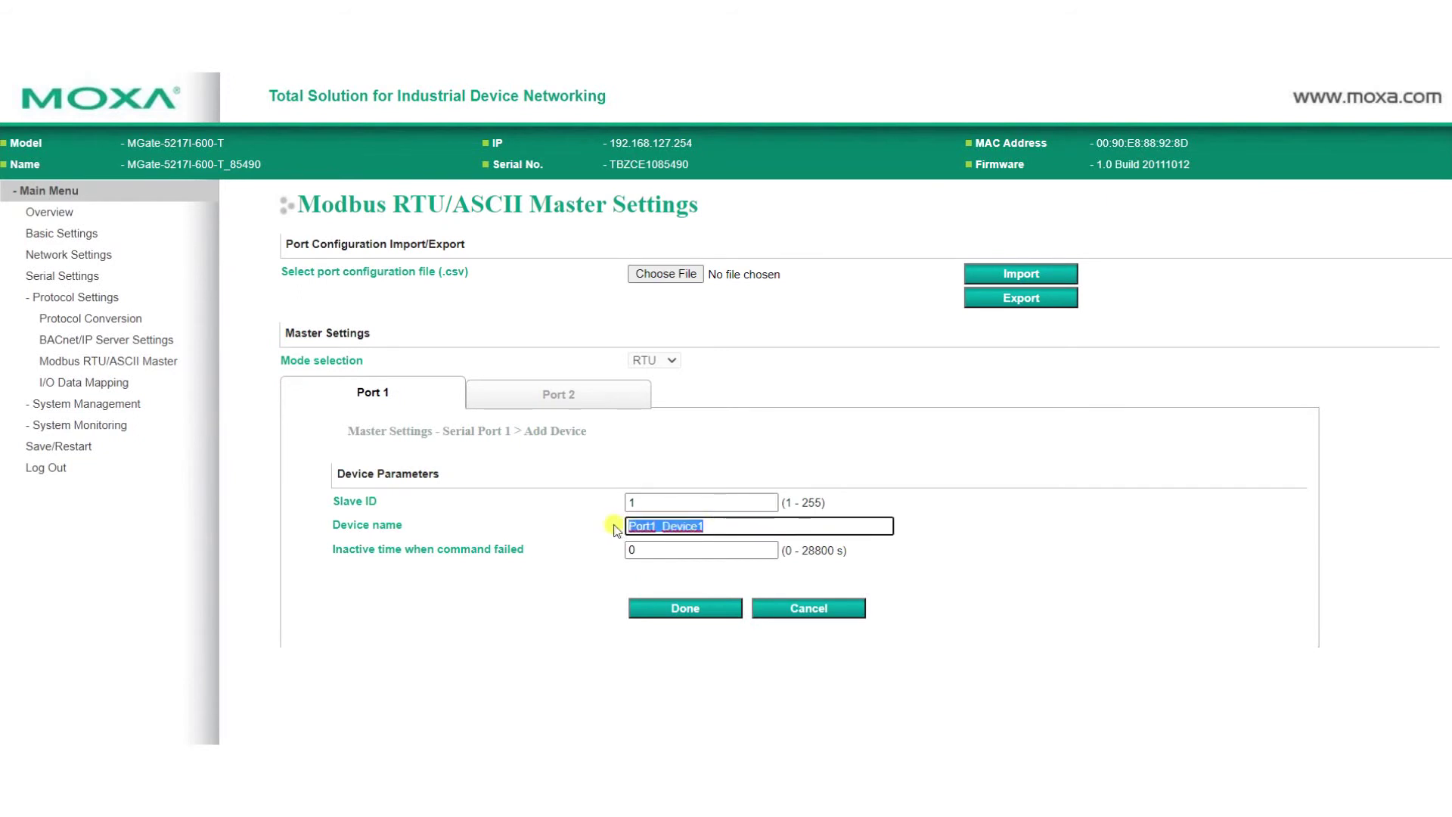
type("Power")
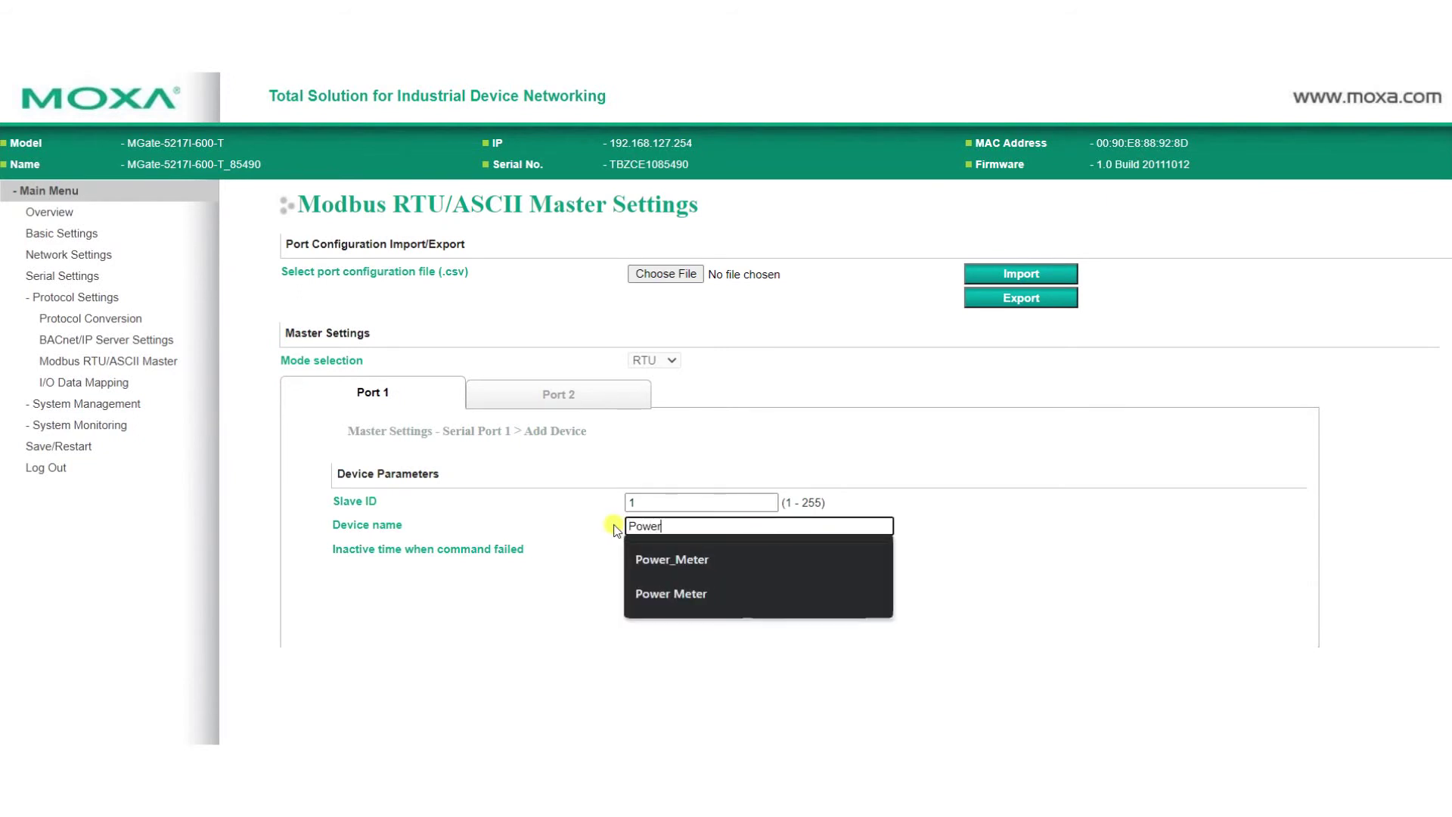
key("Down")
key("Return")
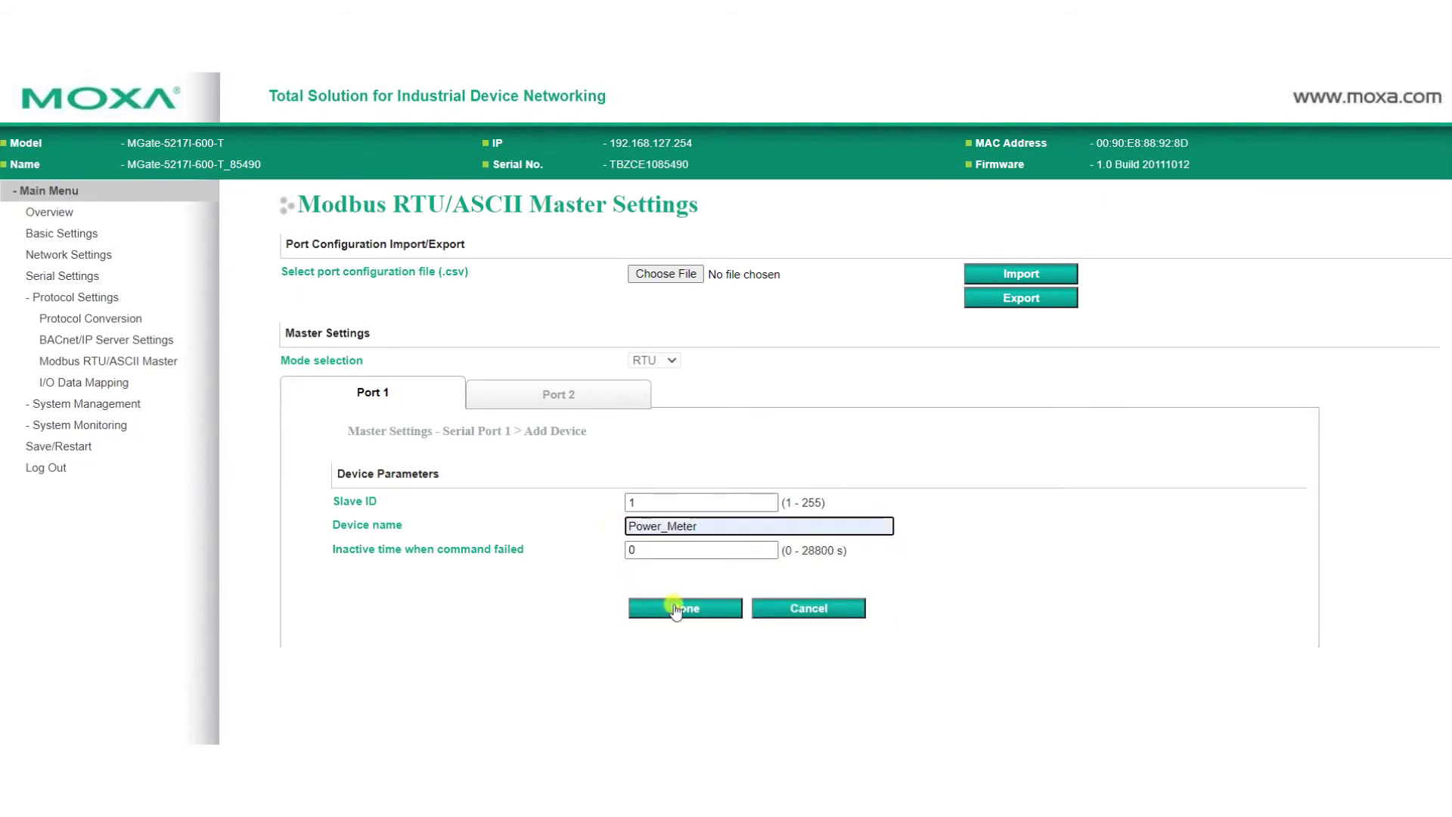
left_click(673, 606)
scroll(675, 612, "down", 1)
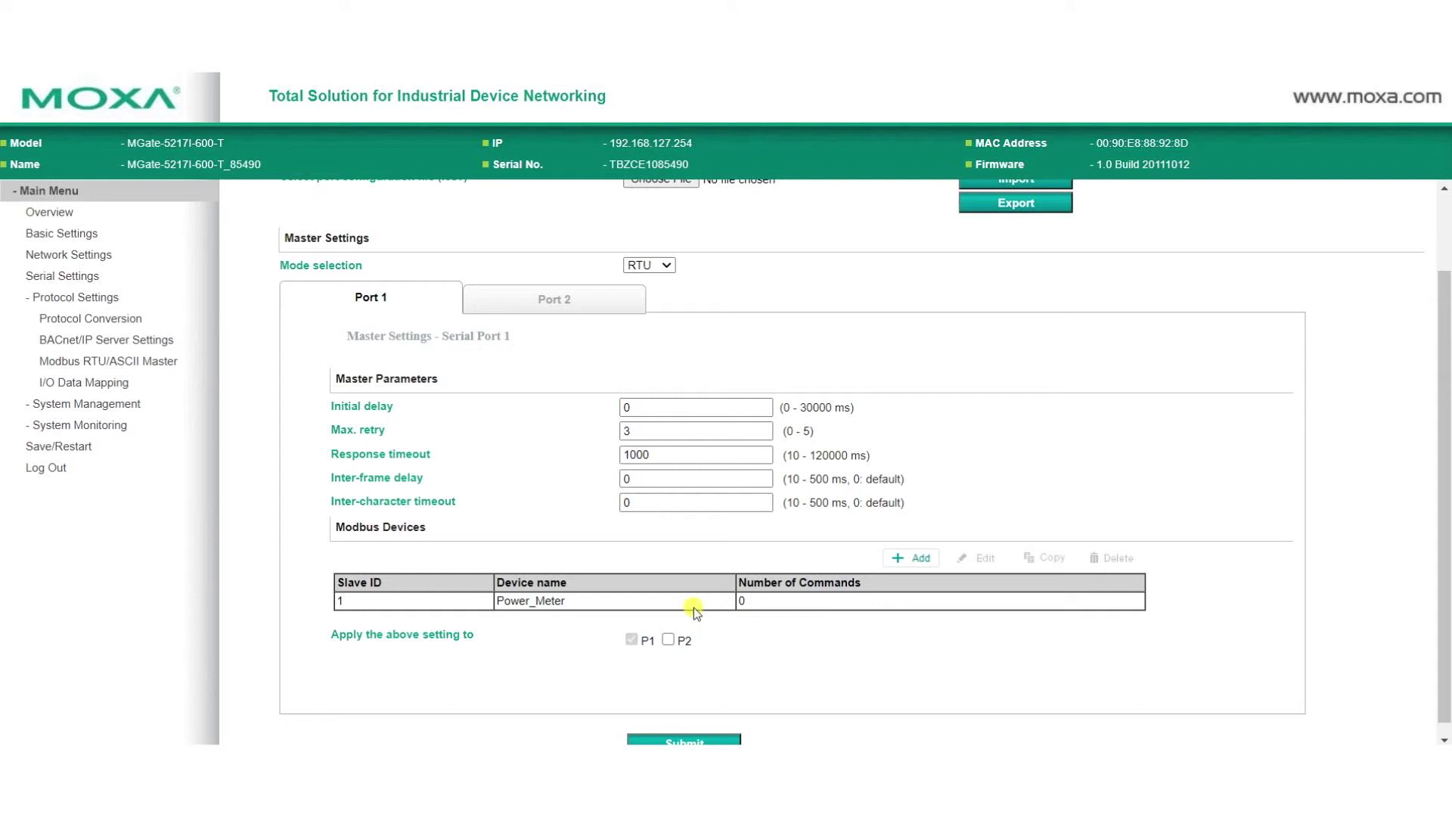
left_click(696, 604)
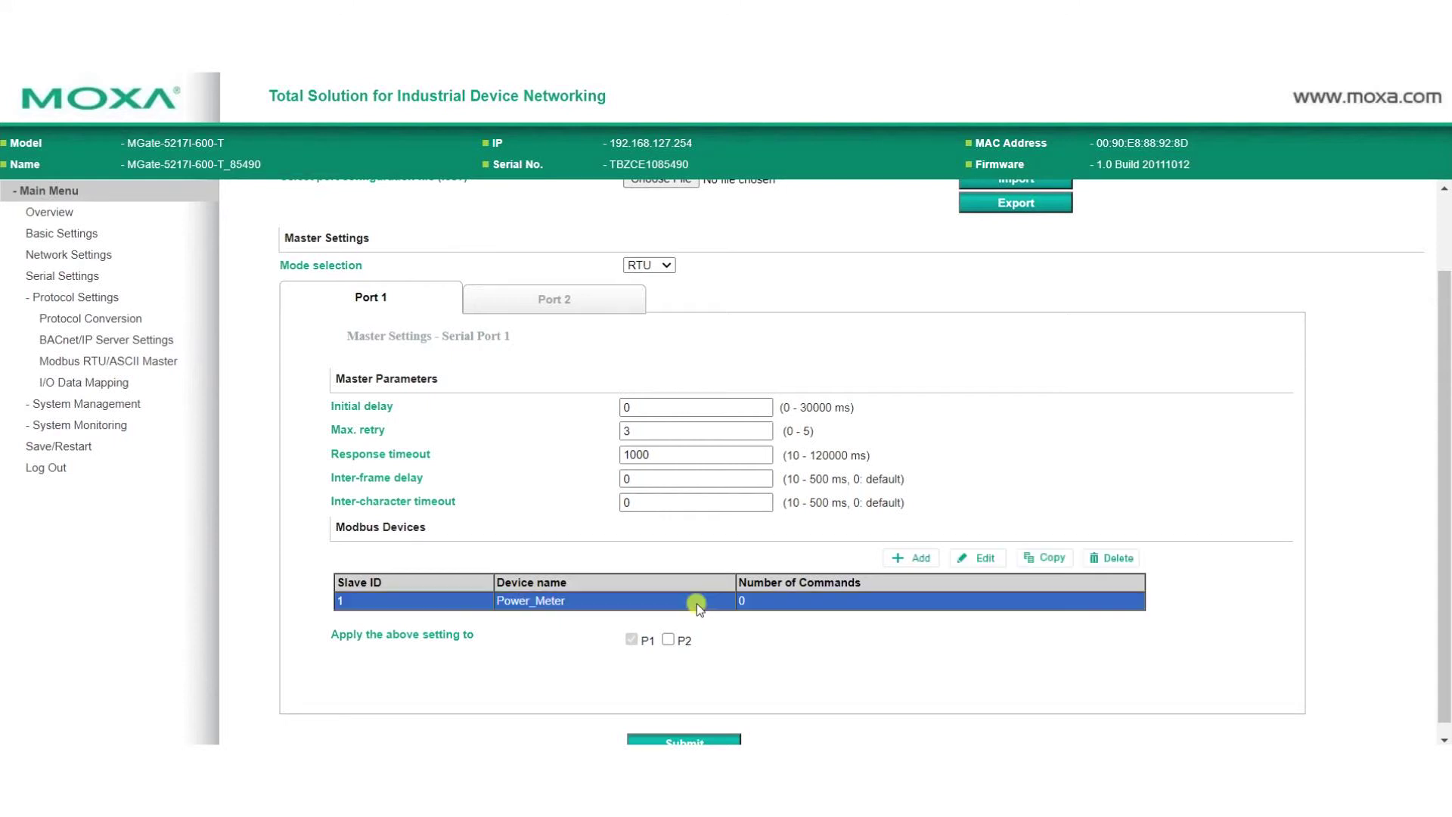
left_click(981, 561)
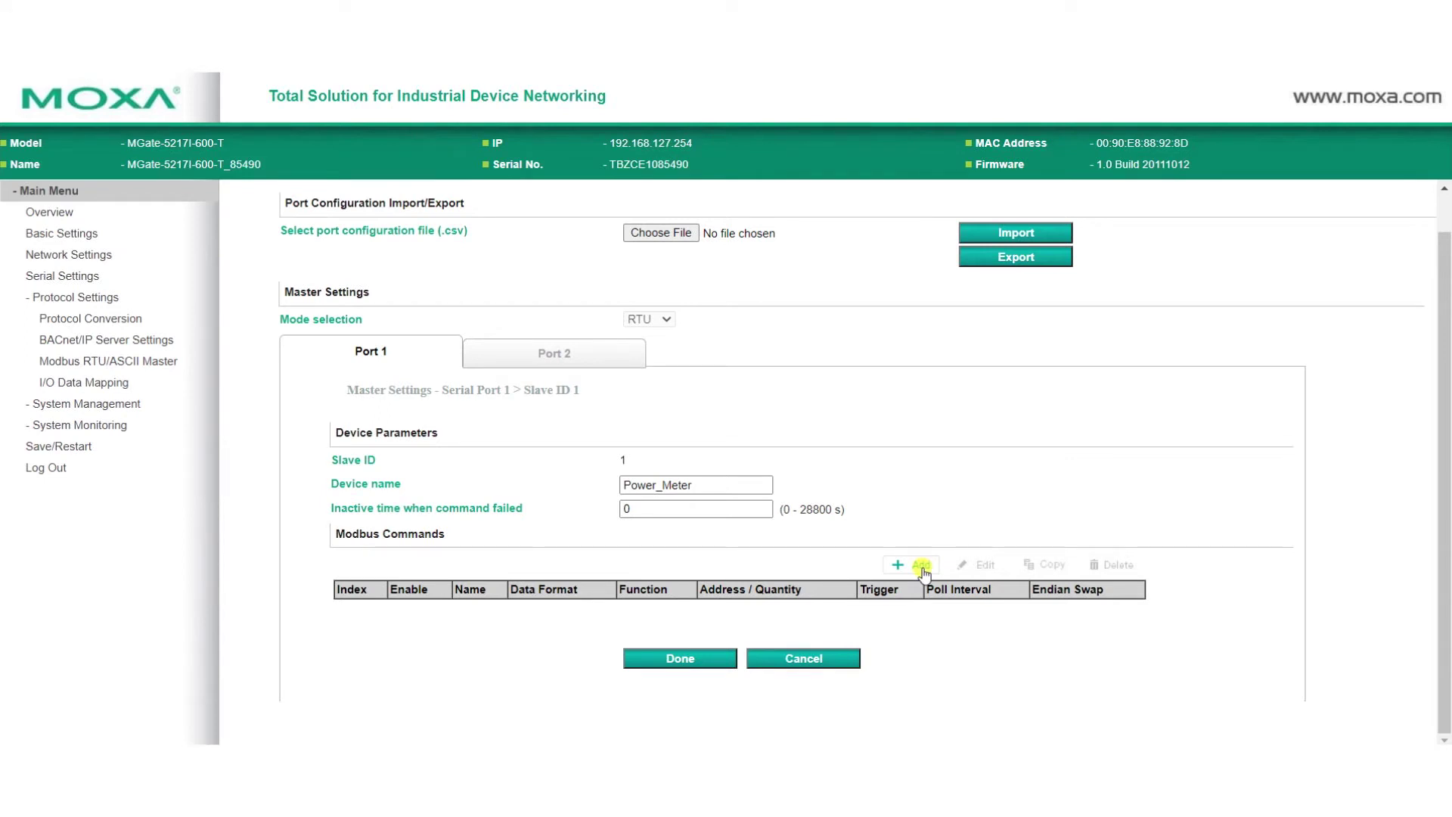
- Add a Voltage command: float32 format, starting address 3027, Byte and Word endian swap
left_click(921, 564)
double_click(726, 431)
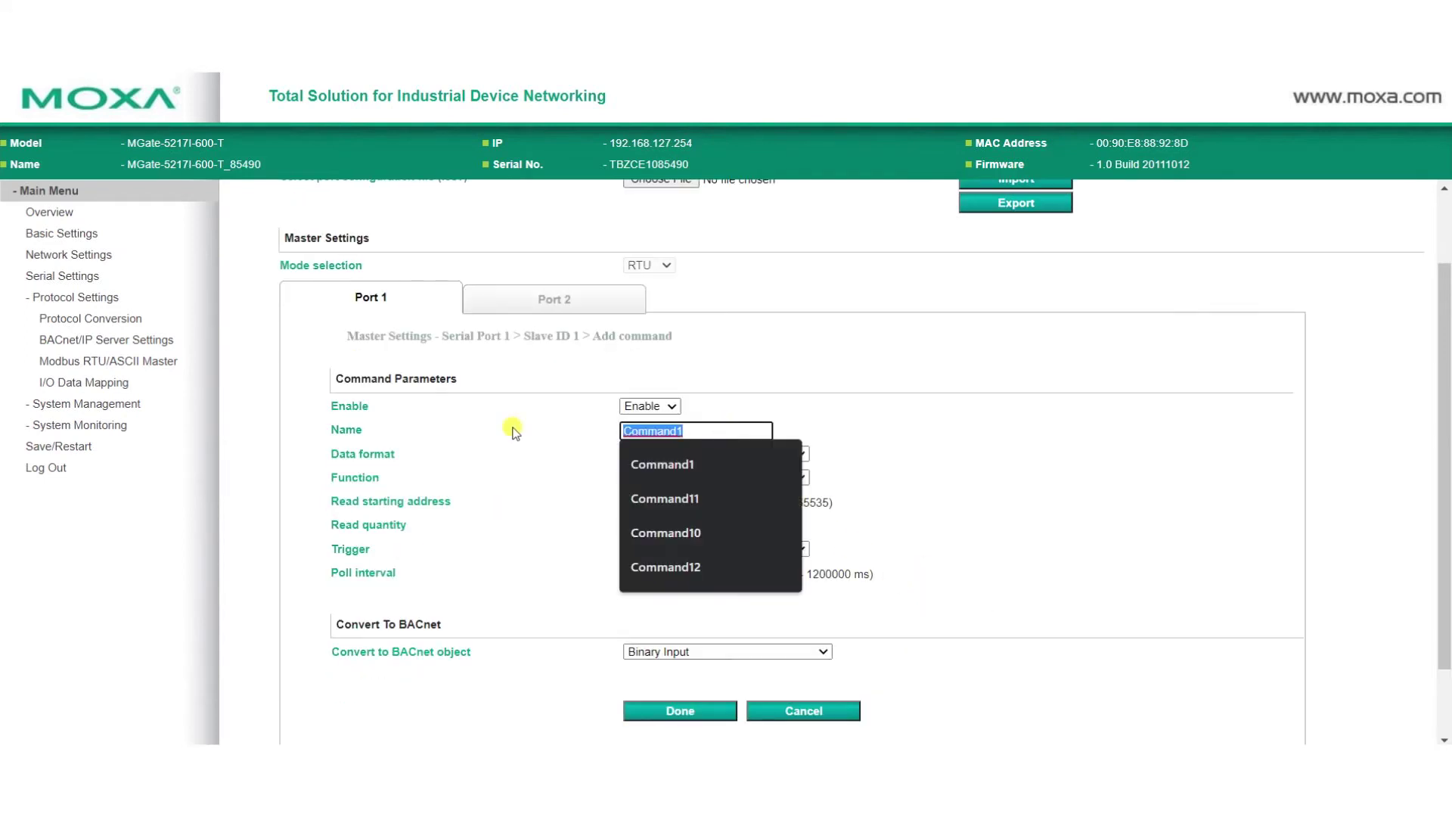
type("Voltage")
key("Tab")
left_click(711, 454)
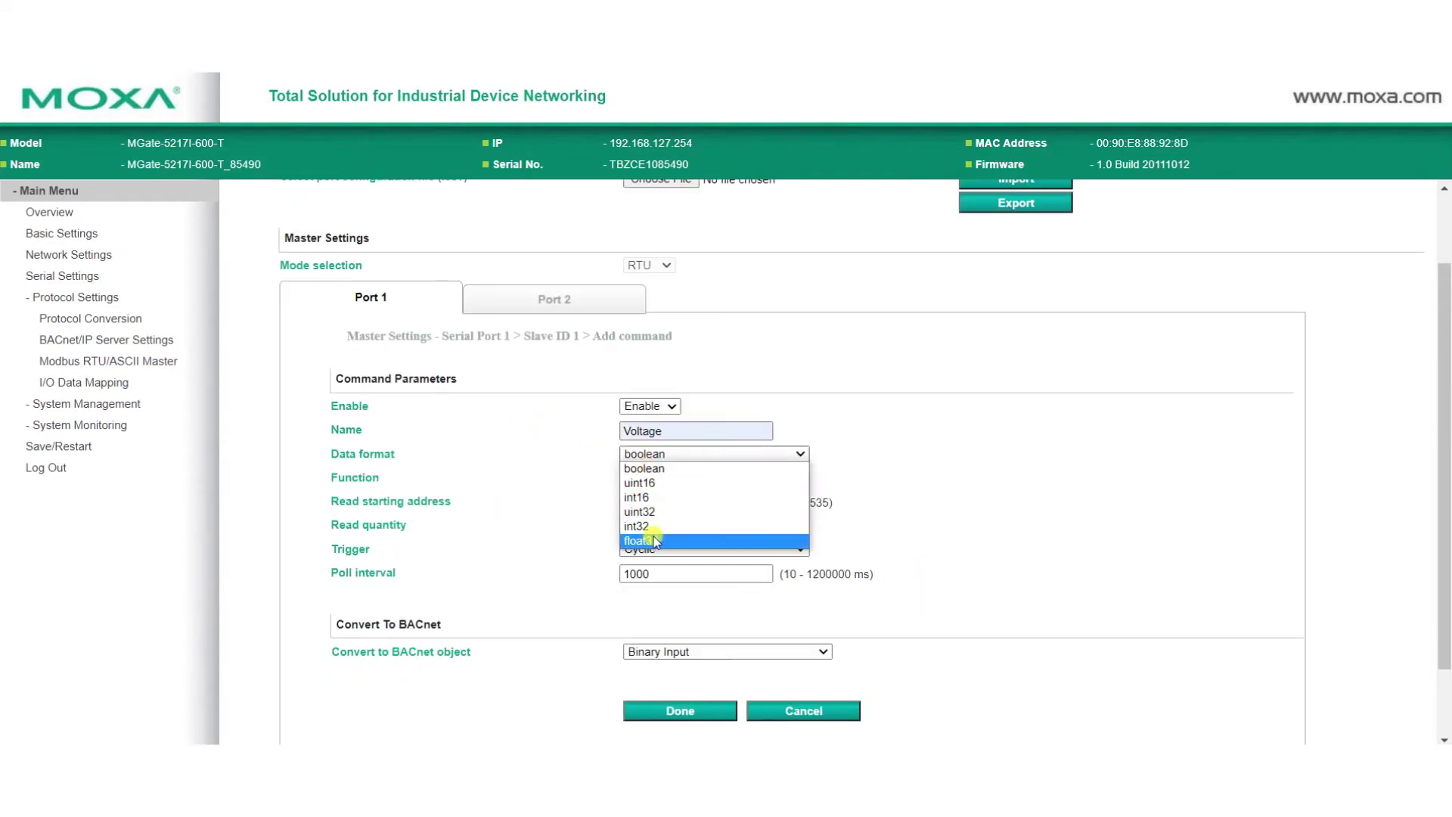
left_click(642, 539)
left_click_drag(648, 502, 599, 507)
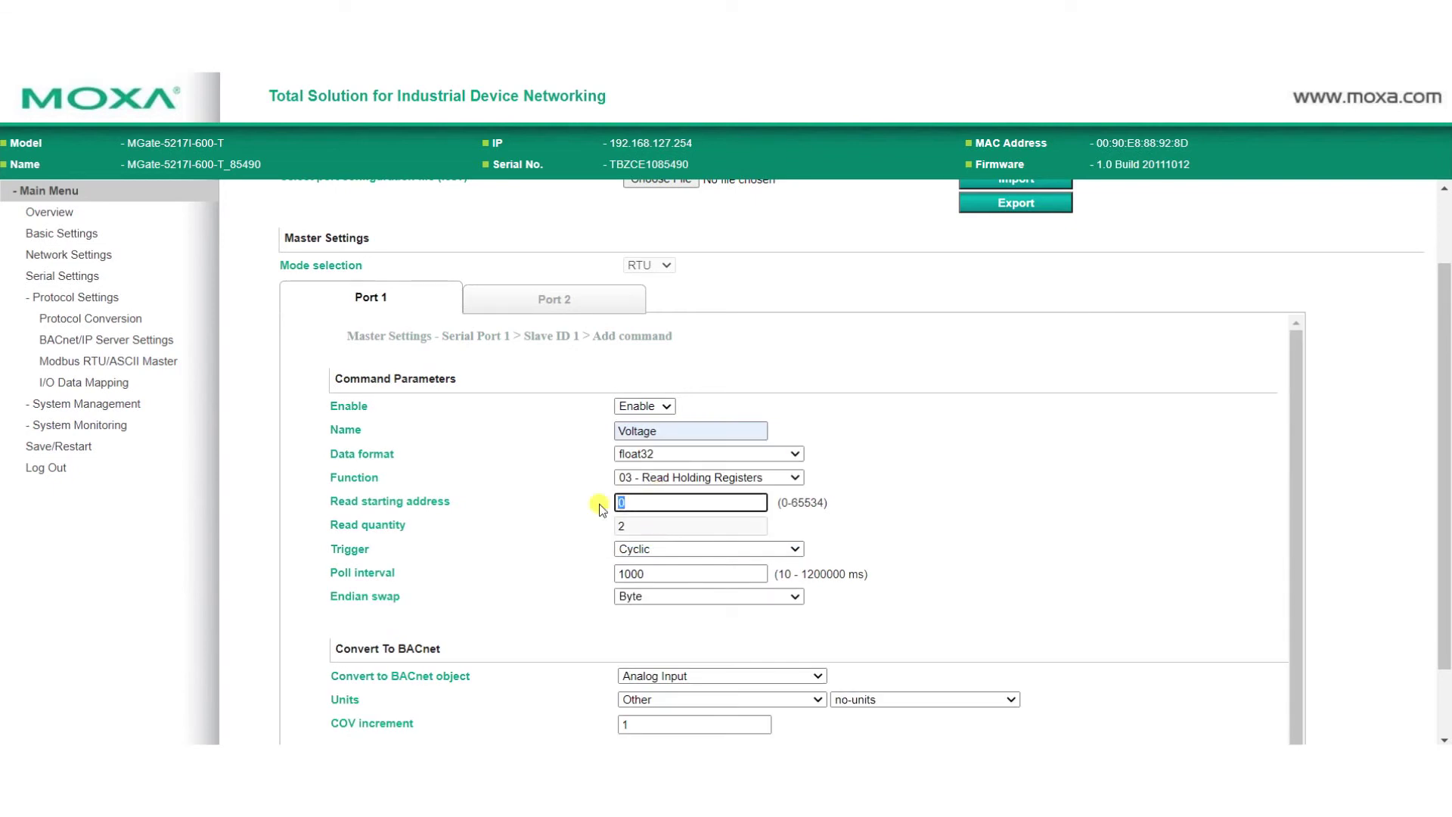
type("3027")
left_click(685, 604)
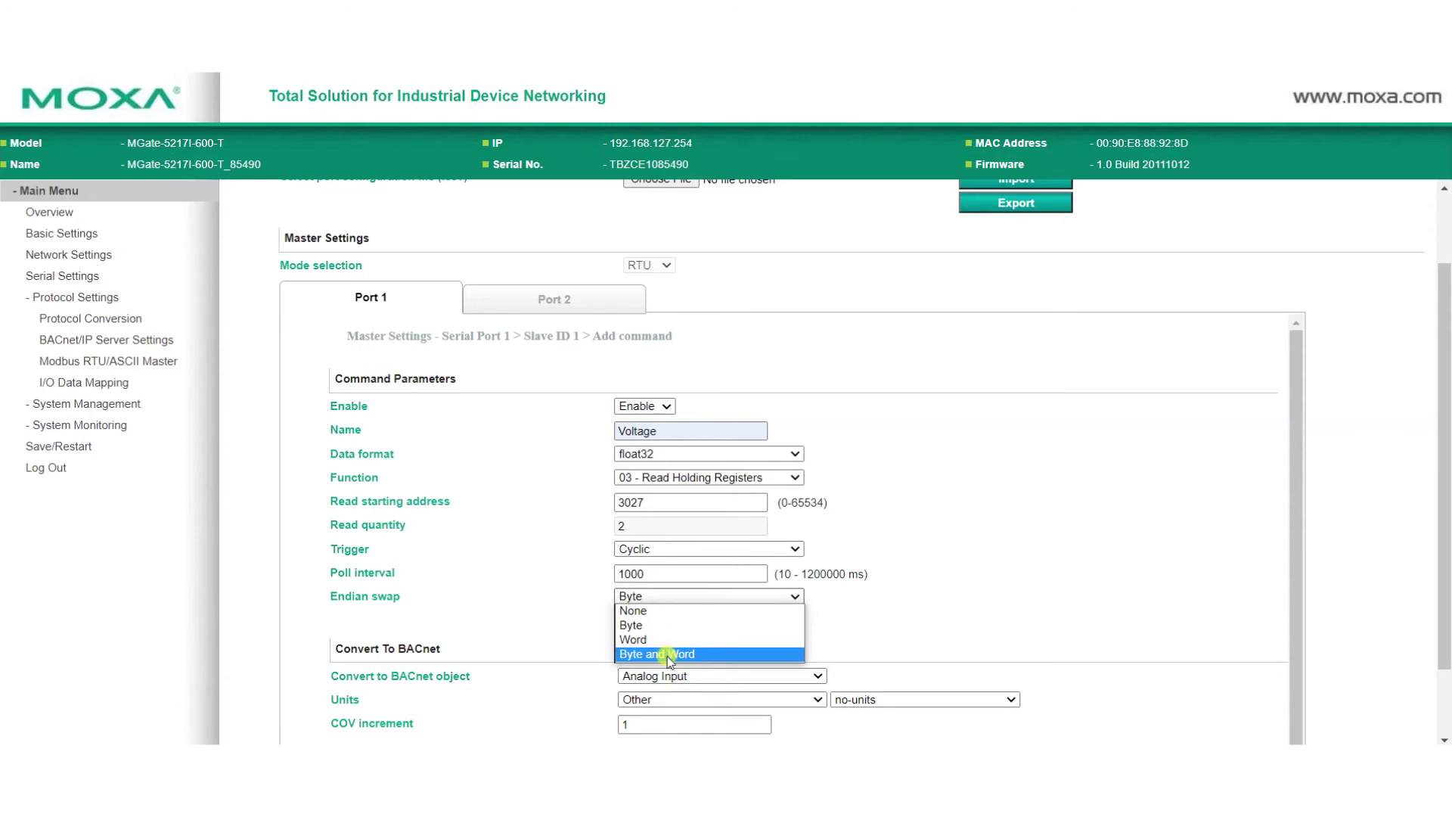
left_click(674, 651)
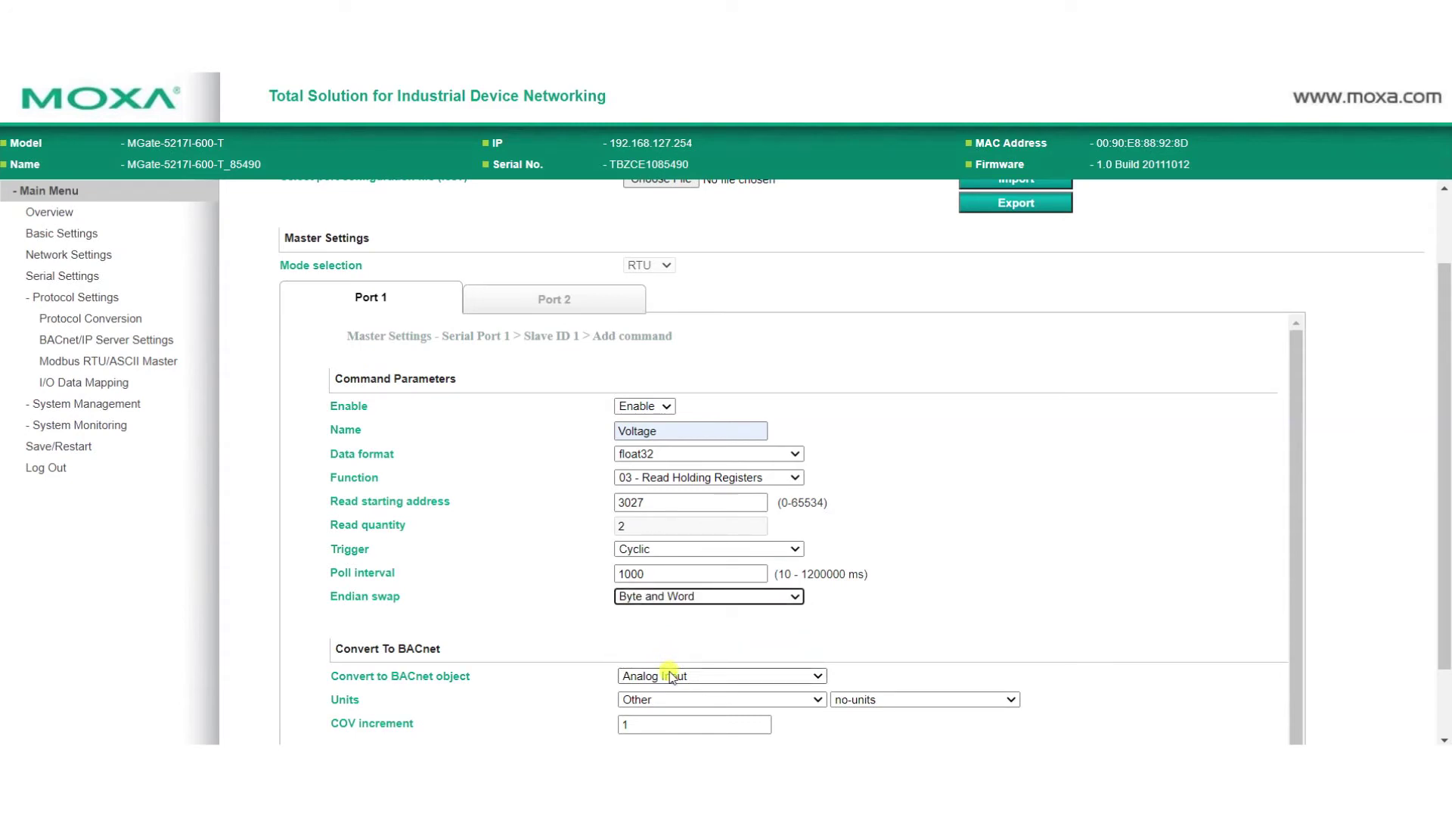
- Map Voltage to an Analog Input in Electrical/volts with COV increment 0.0001
left_click(675, 677)
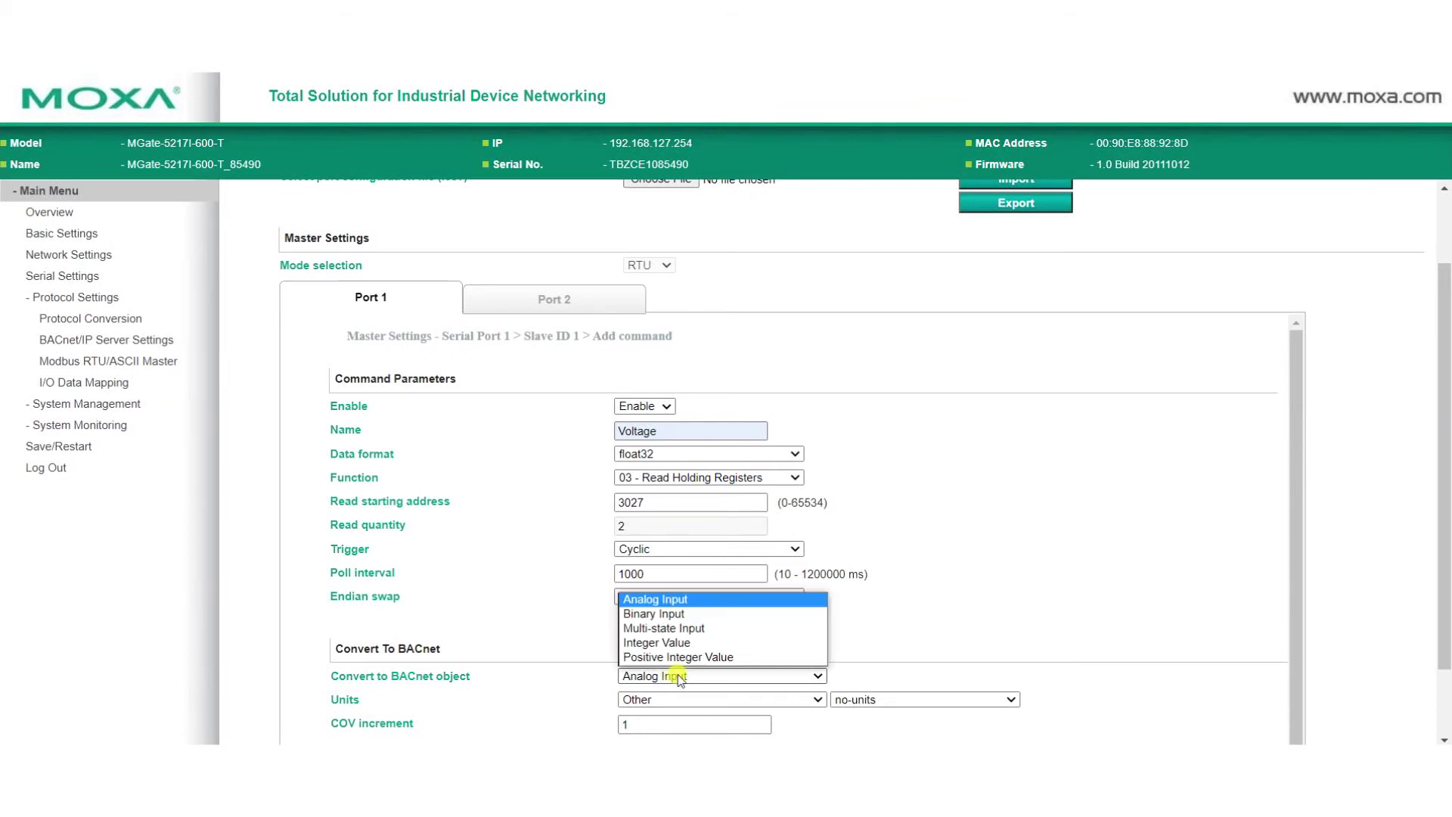
left_click(679, 677)
left_click(688, 699)
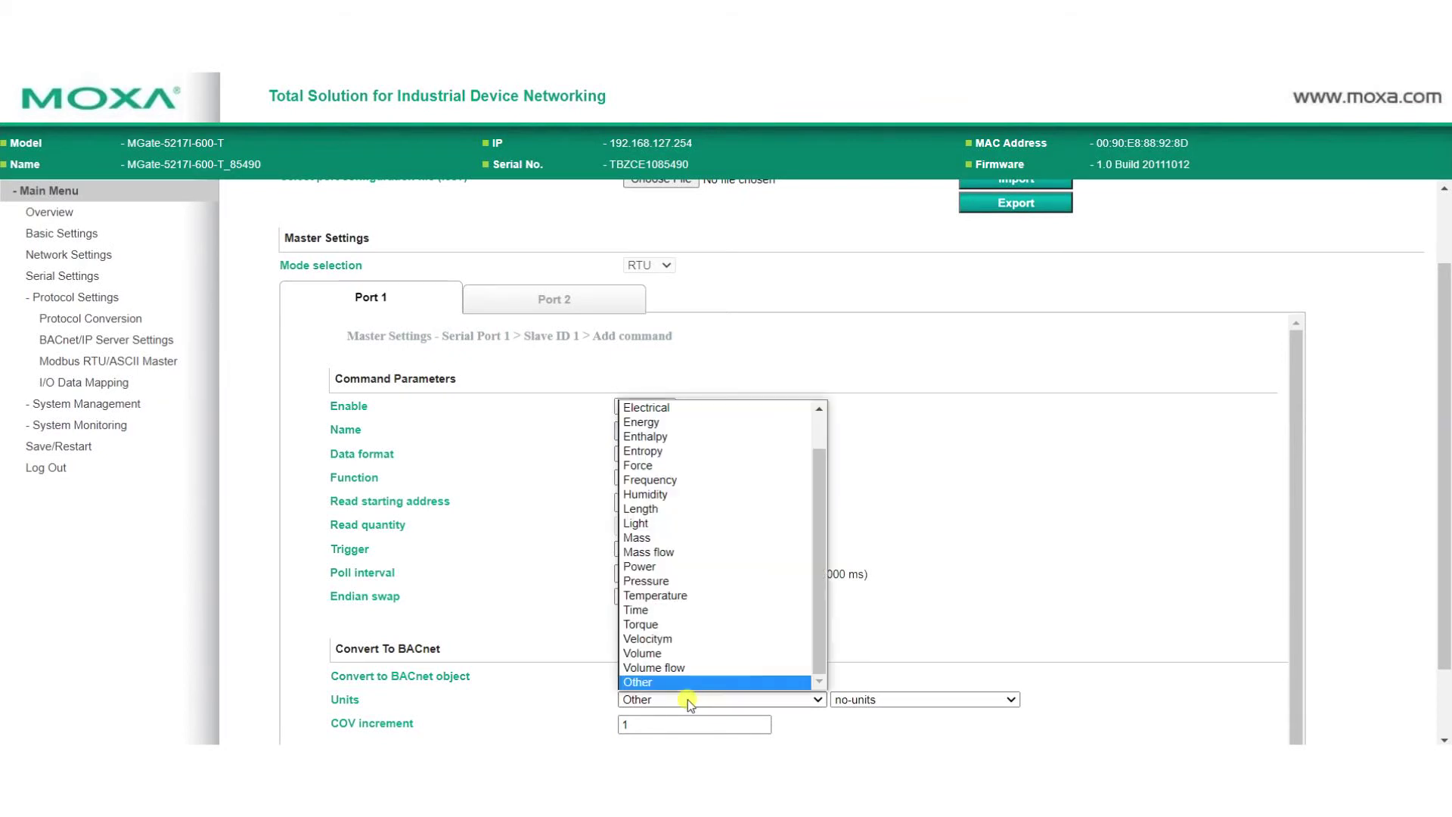
left_click(768, 407)
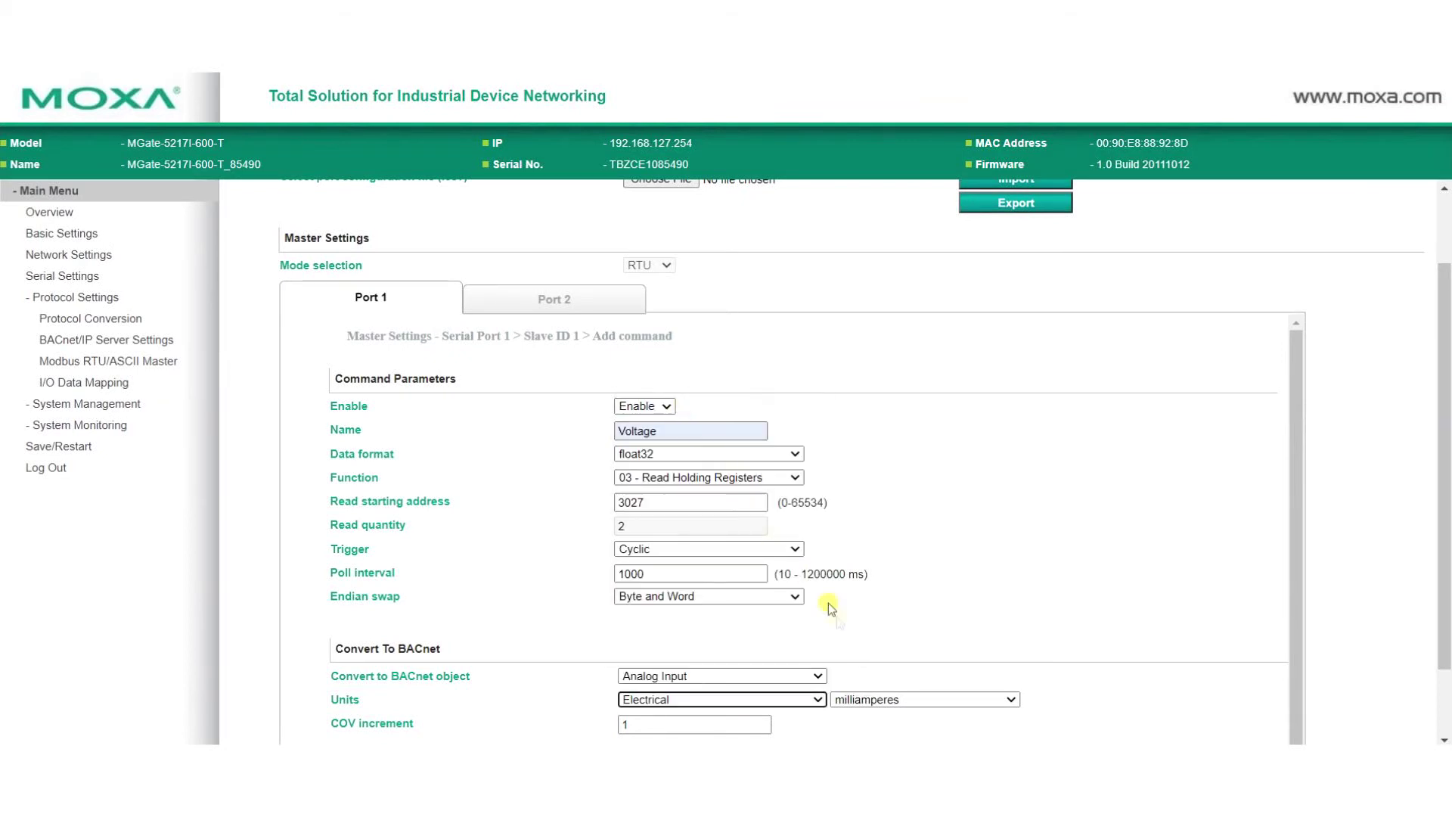
left_click(897, 699)
scroll(900, 616, "down", 5)
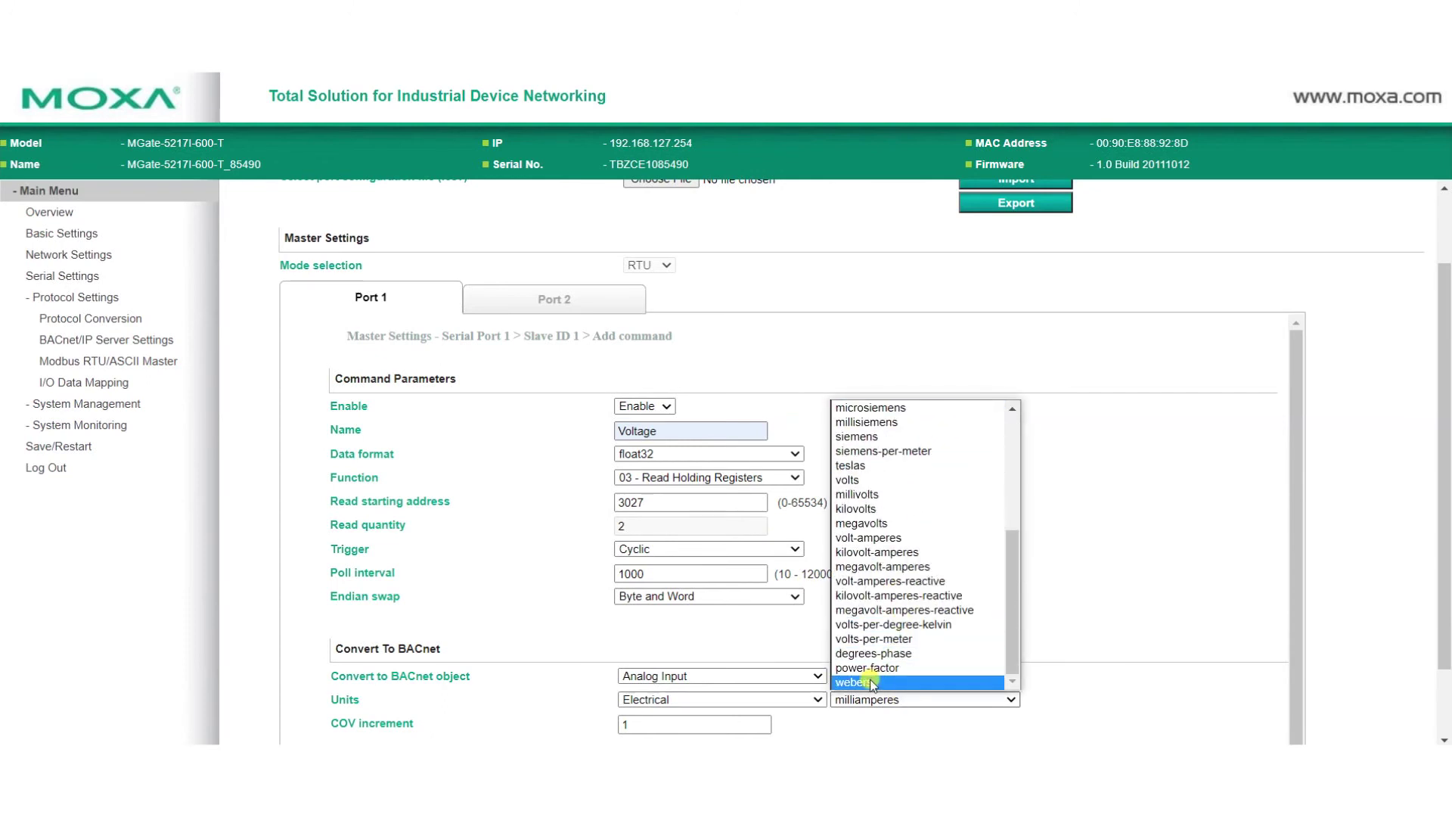
left_click(870, 481)
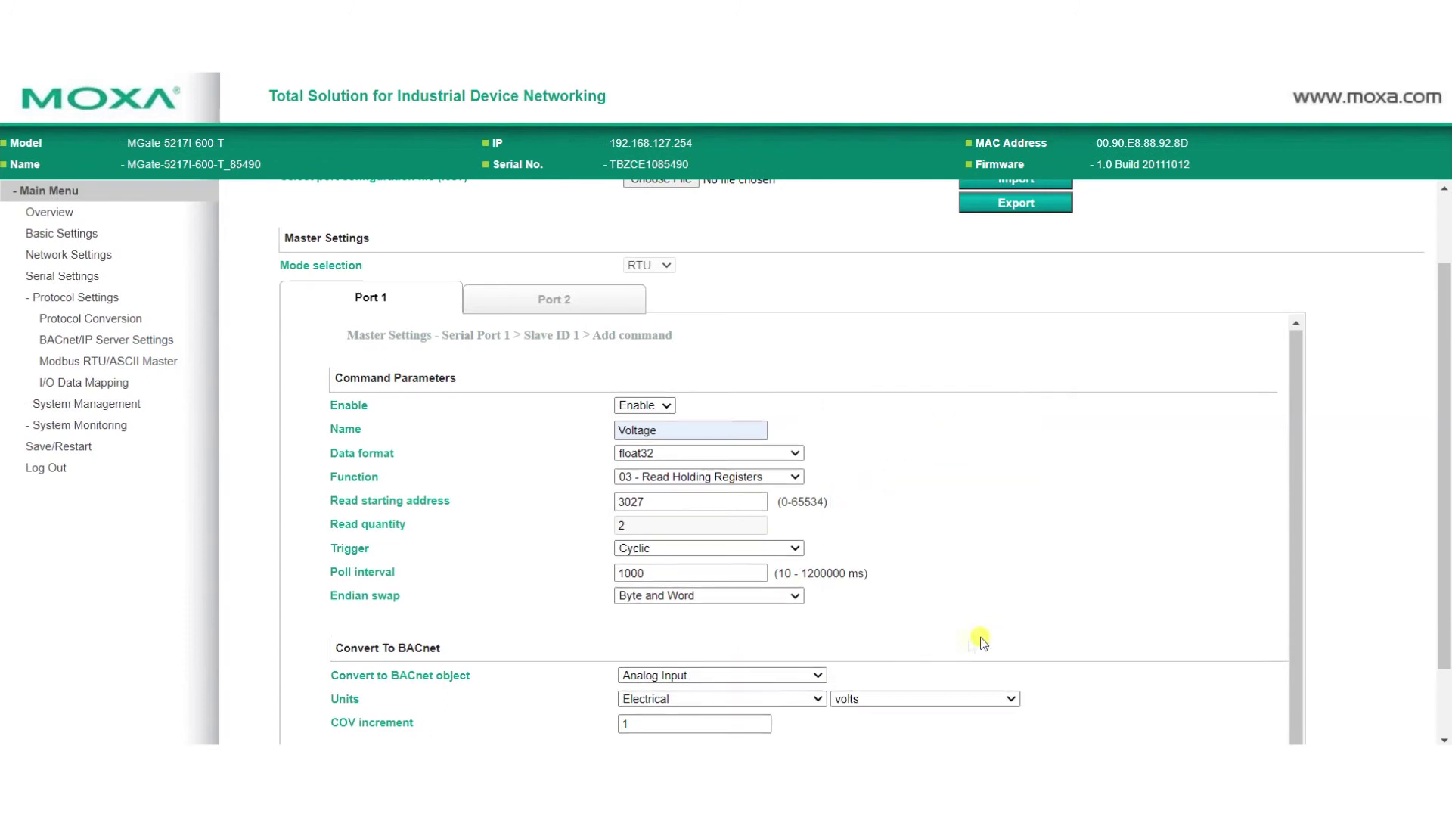
left_click(701, 711)
key("BackSpace")
type("0.")
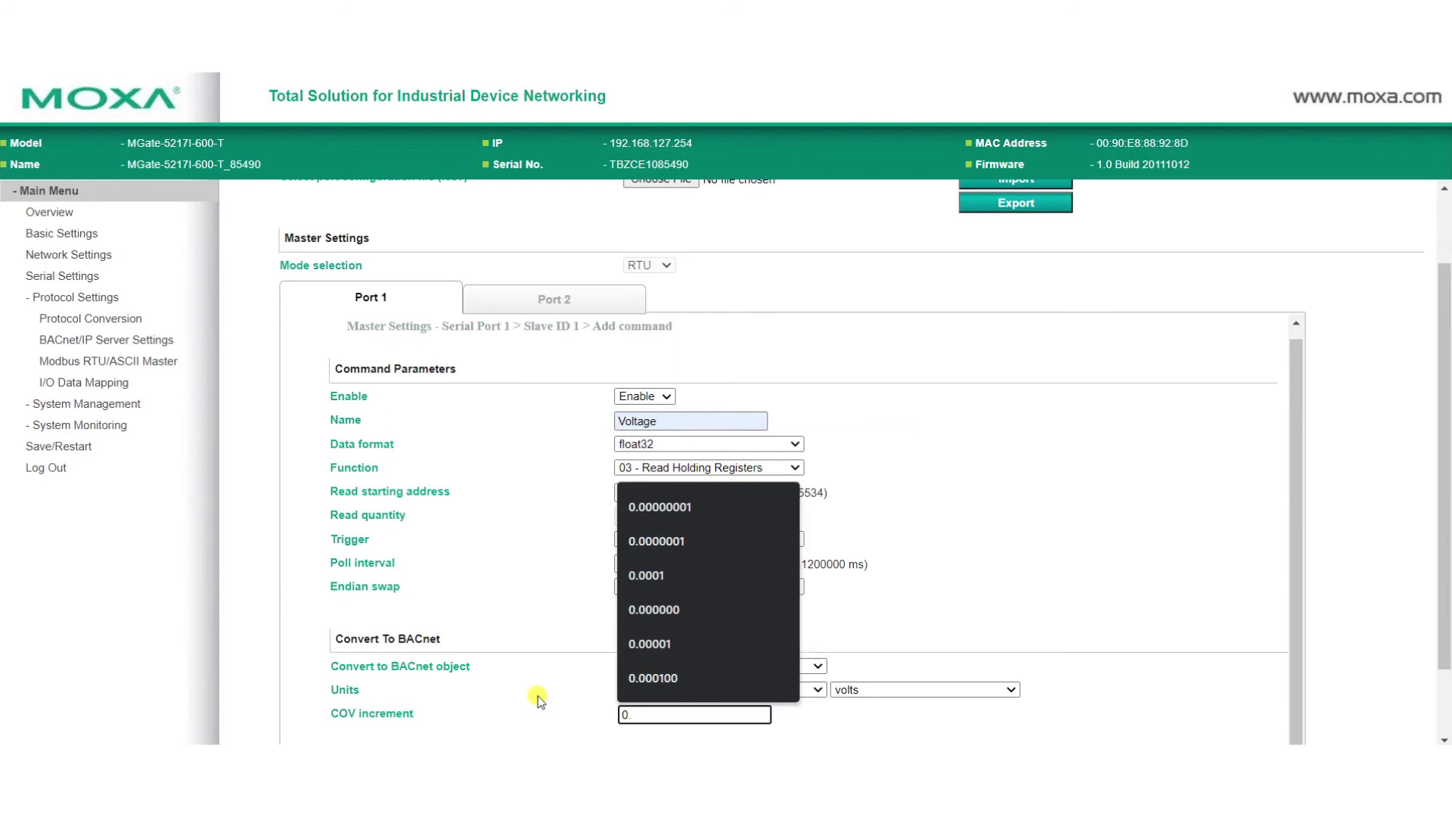
type("0001")
left_click(1108, 679)
scroll(1109, 679, "down", 2)
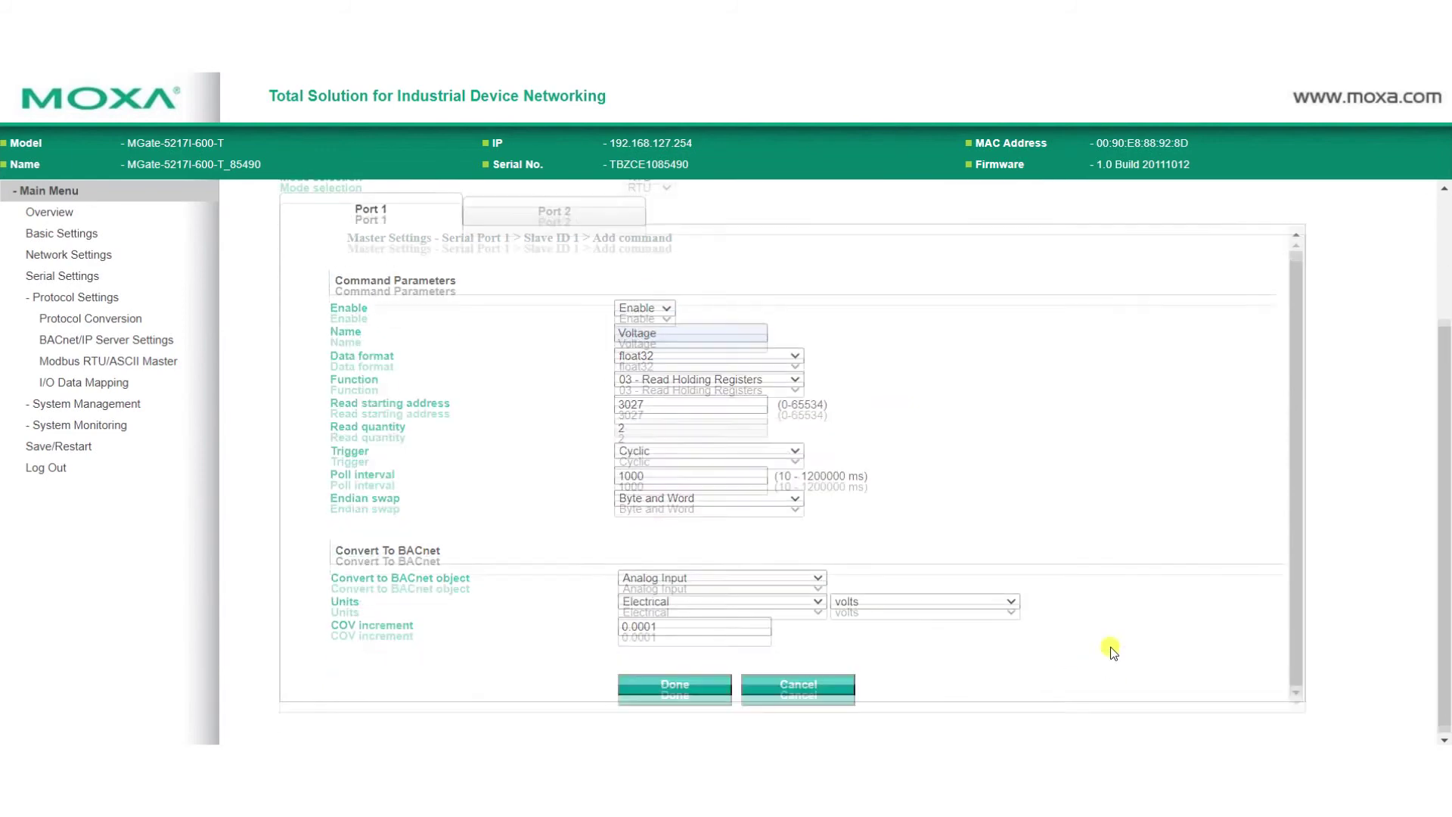
- Save the Voltage command and add Frequency: float32, address 3109, Byte and Word endian swap
left_click(676, 683)
left_click(912, 546)
double_click(690, 342)
type("Fre")
left_click(666, 376)
left_click(678, 365)
left_click(643, 443)
double_click(674, 413)
type("3109")
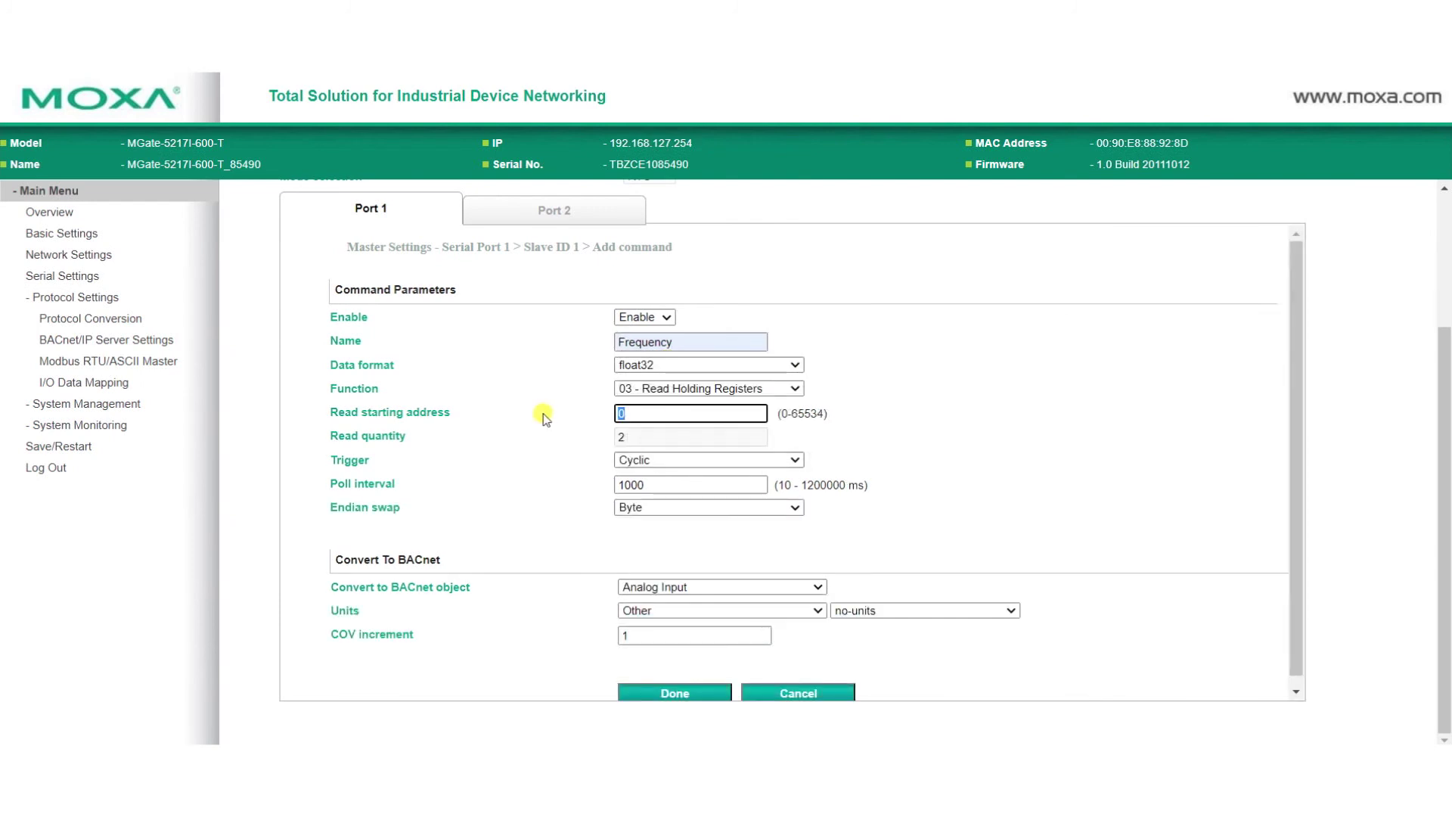
left_click(709, 507)
left_click(665, 559)
- Map Frequency to an Analog Input in Frequency/hertz with COV increment 0.0001, and save it
left_click(710, 587)
left_click(711, 596)
left_click(714, 609)
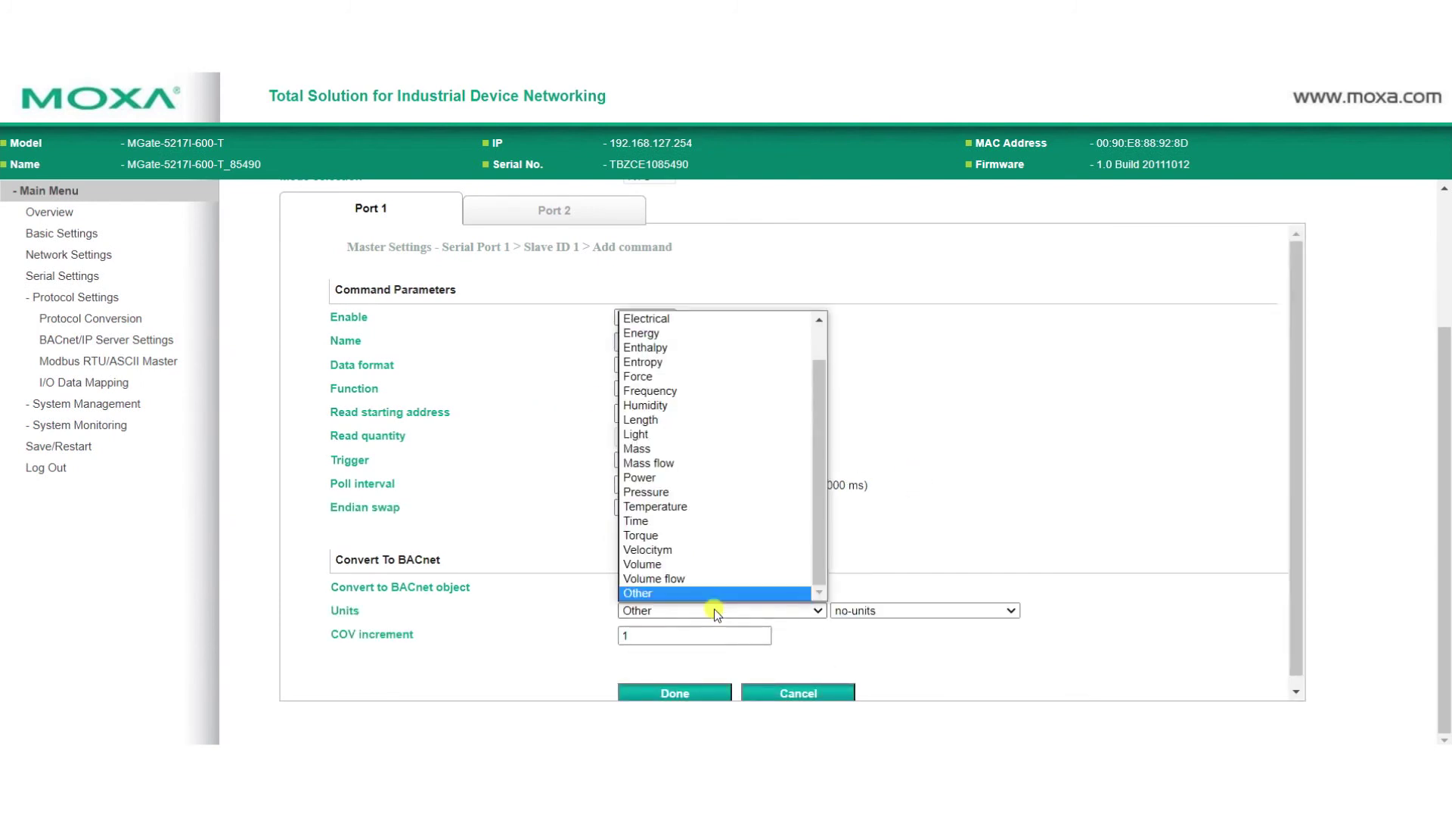
left_click(670, 391)
left_click(924, 611)
left_click(983, 651)
double_click(694, 636)
type("0.0001")
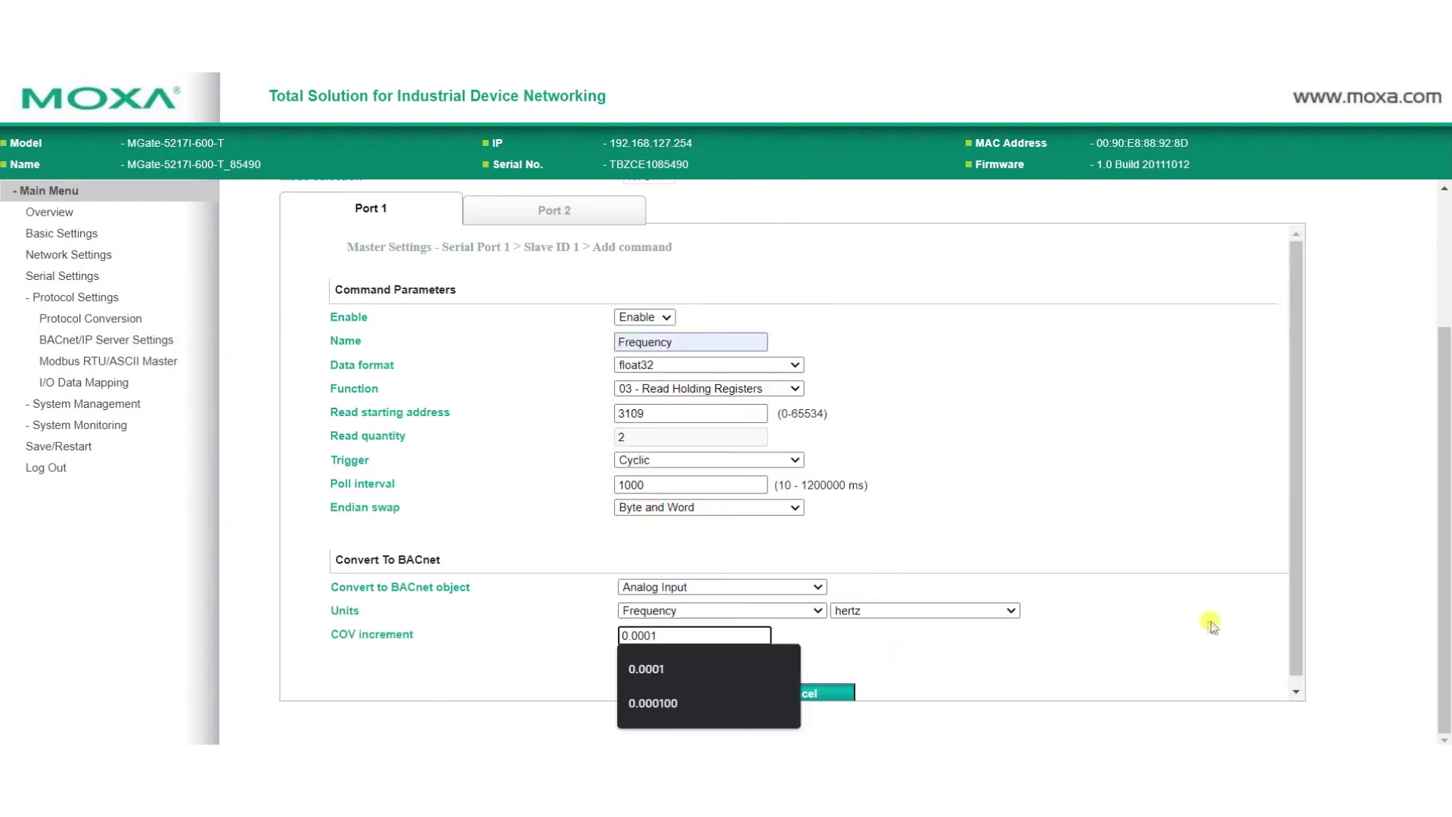
left_click(1205, 620)
left_click(673, 693)
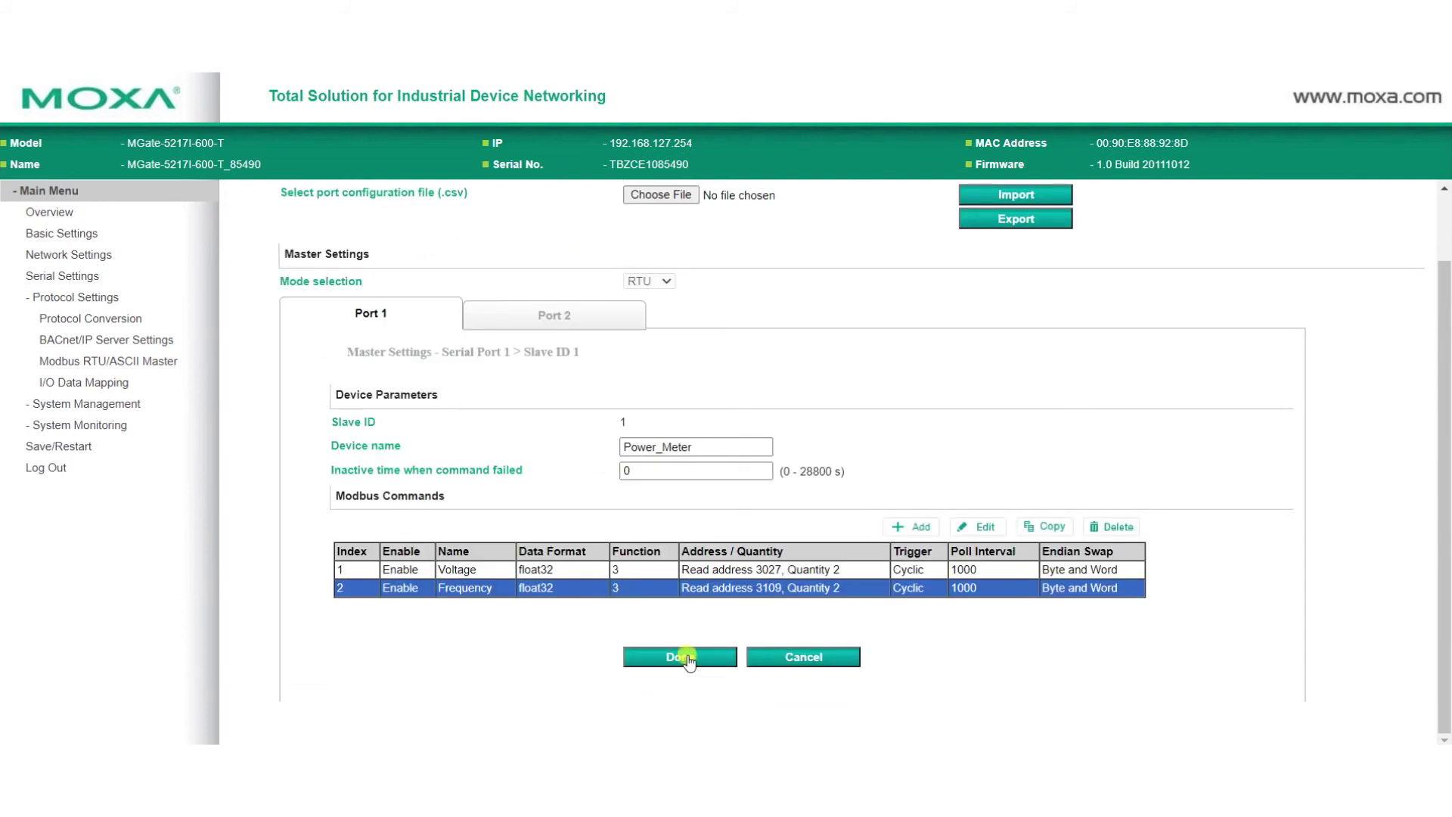
- Finish the Power_Meter device and submit the Modbus master settings
left_click(680, 656)
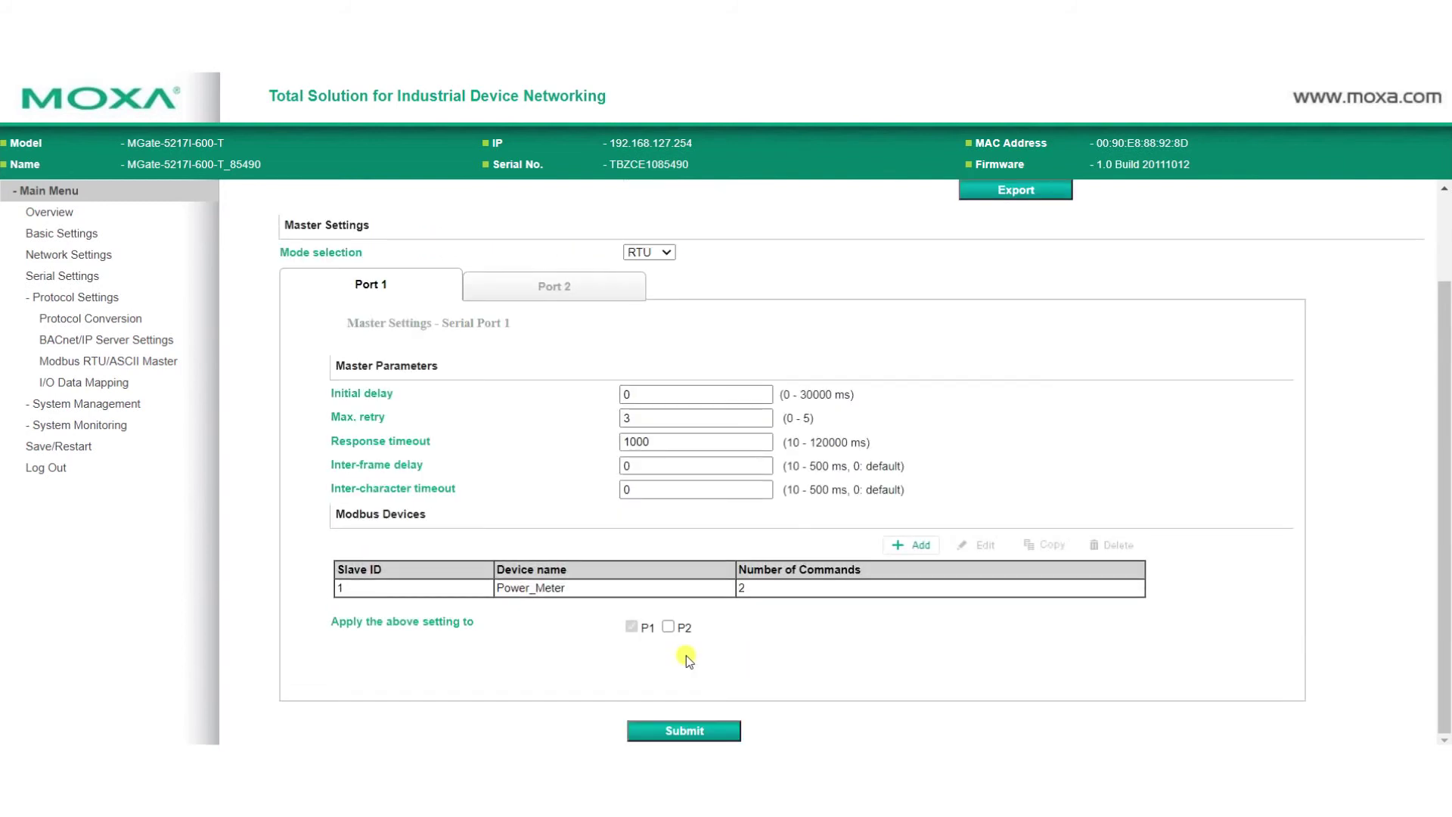
left_click(686, 728)
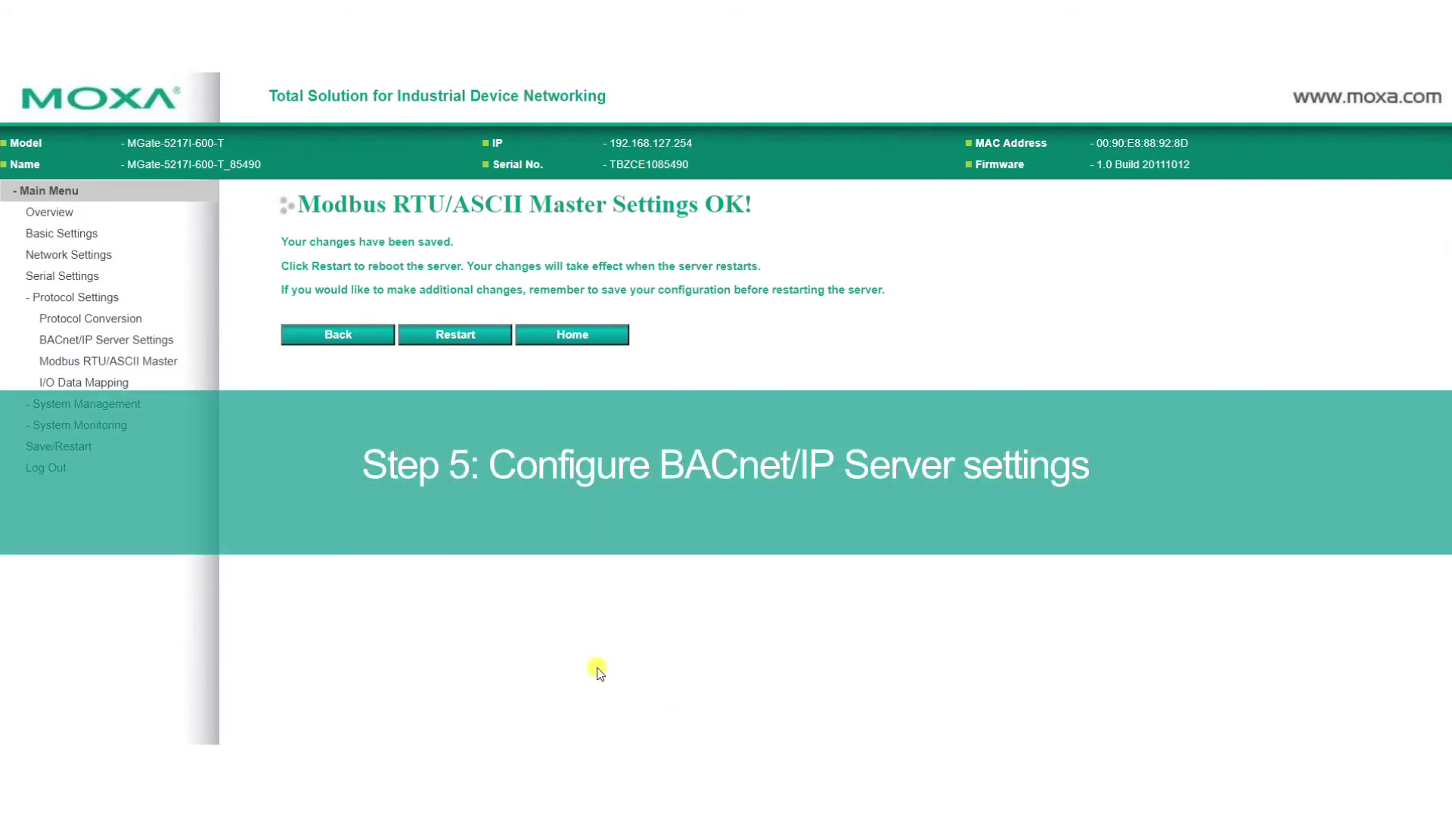
left_click(130, 347)
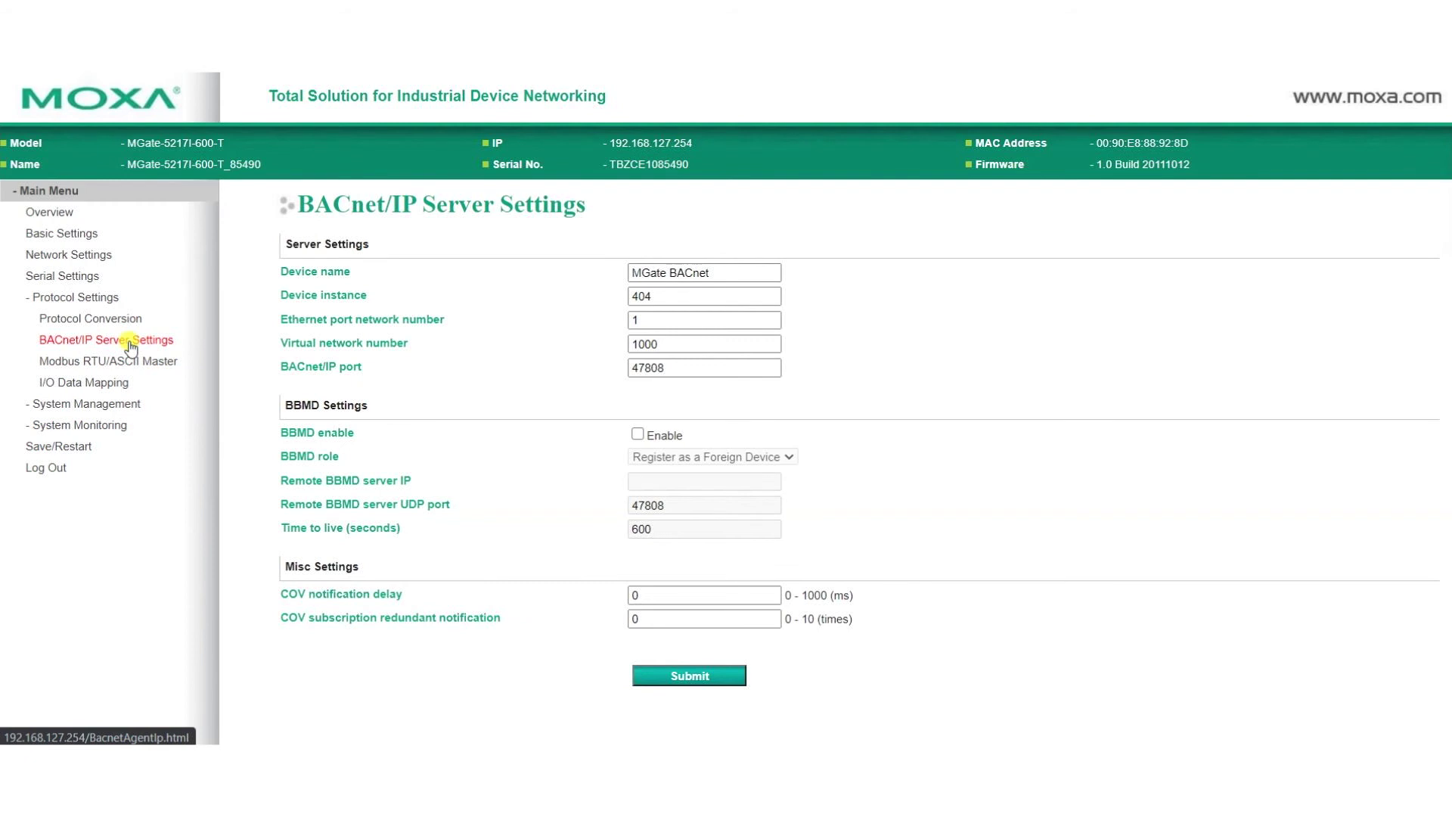
- Submit BACnet/IP Server Settings unchanged: device name MGate BACnet, instance 404, port 47808
left_click(716, 274)
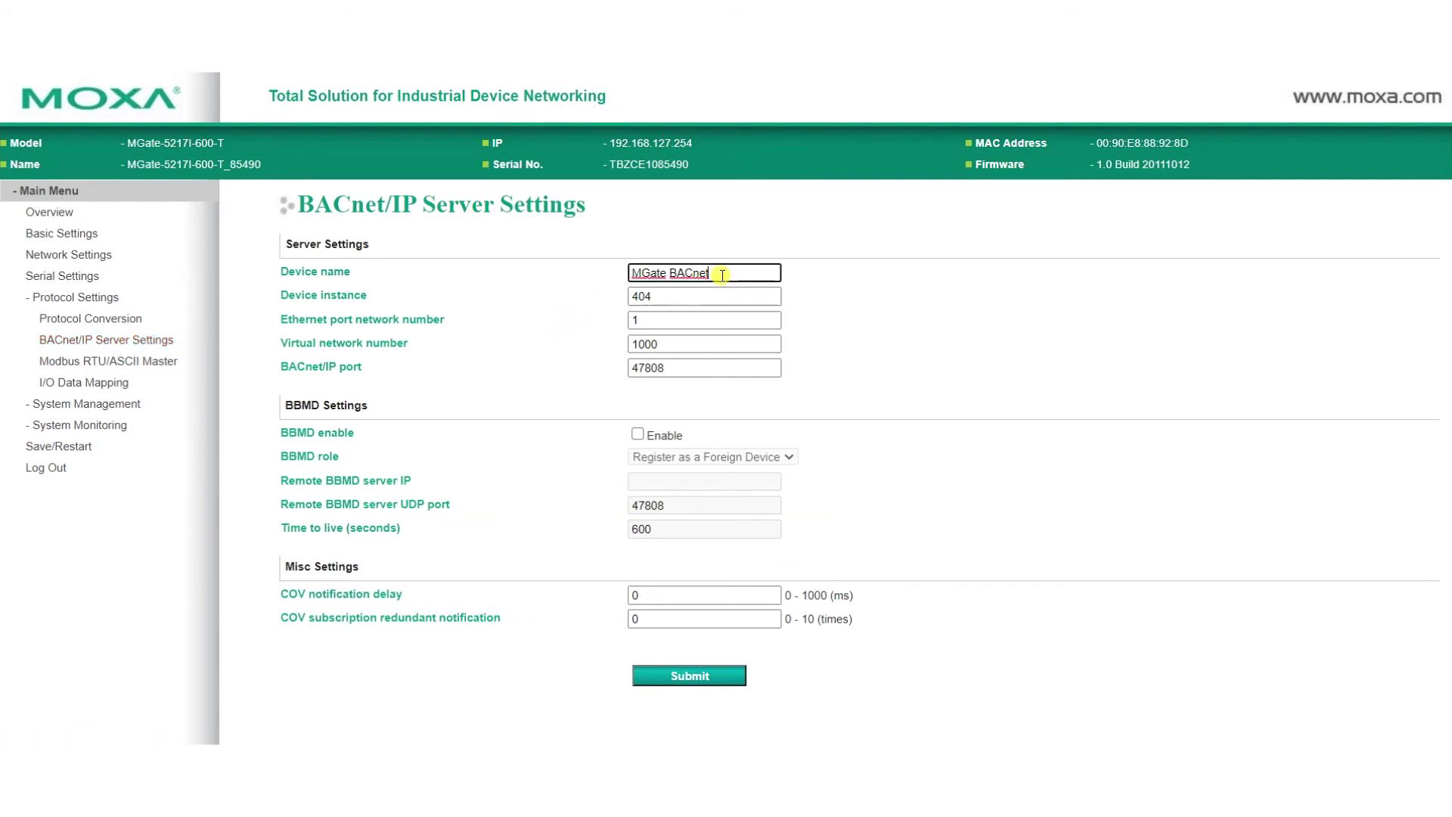
left_click(716, 297)
left_click(699, 370)
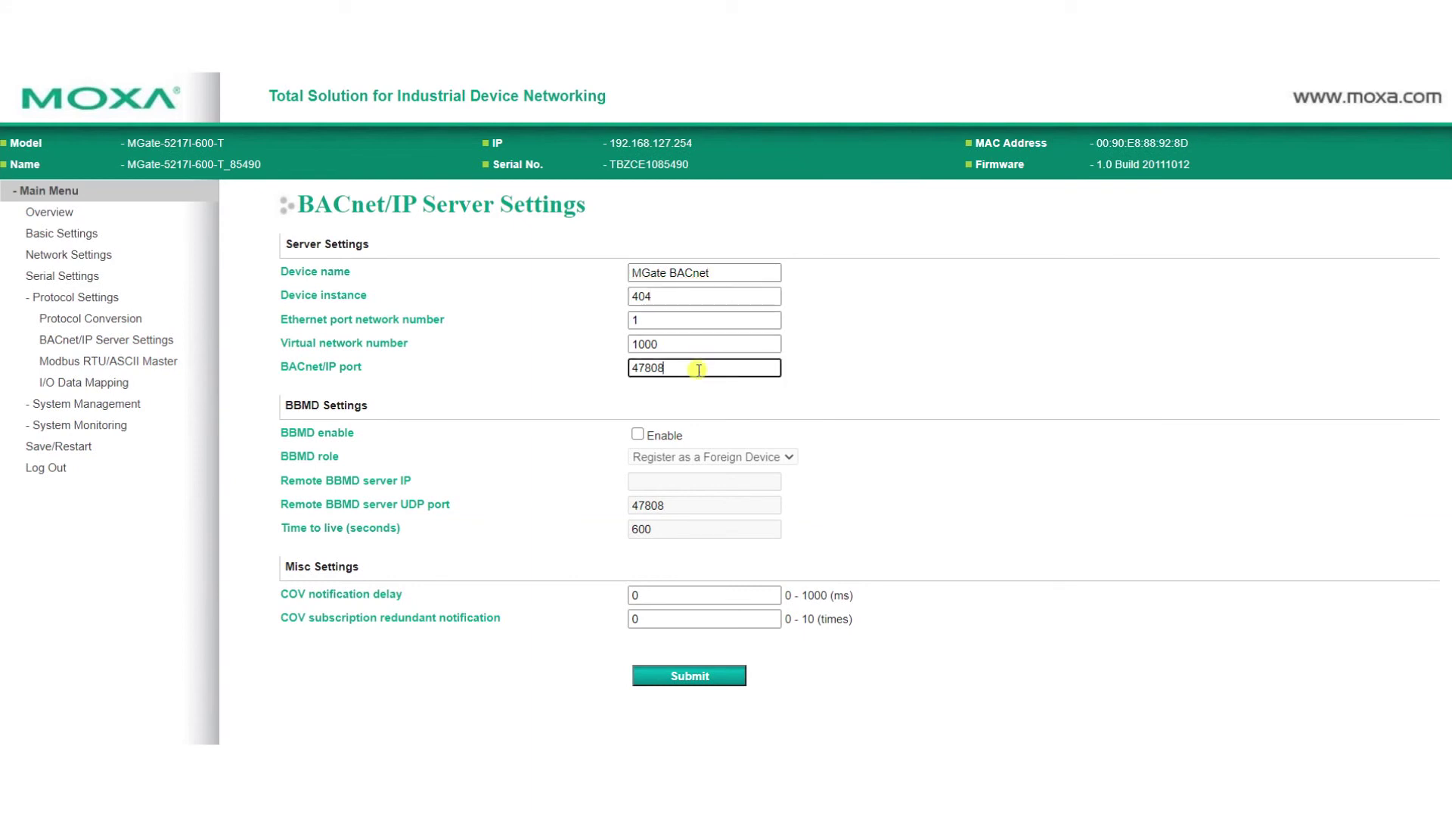
left_click(704, 684)
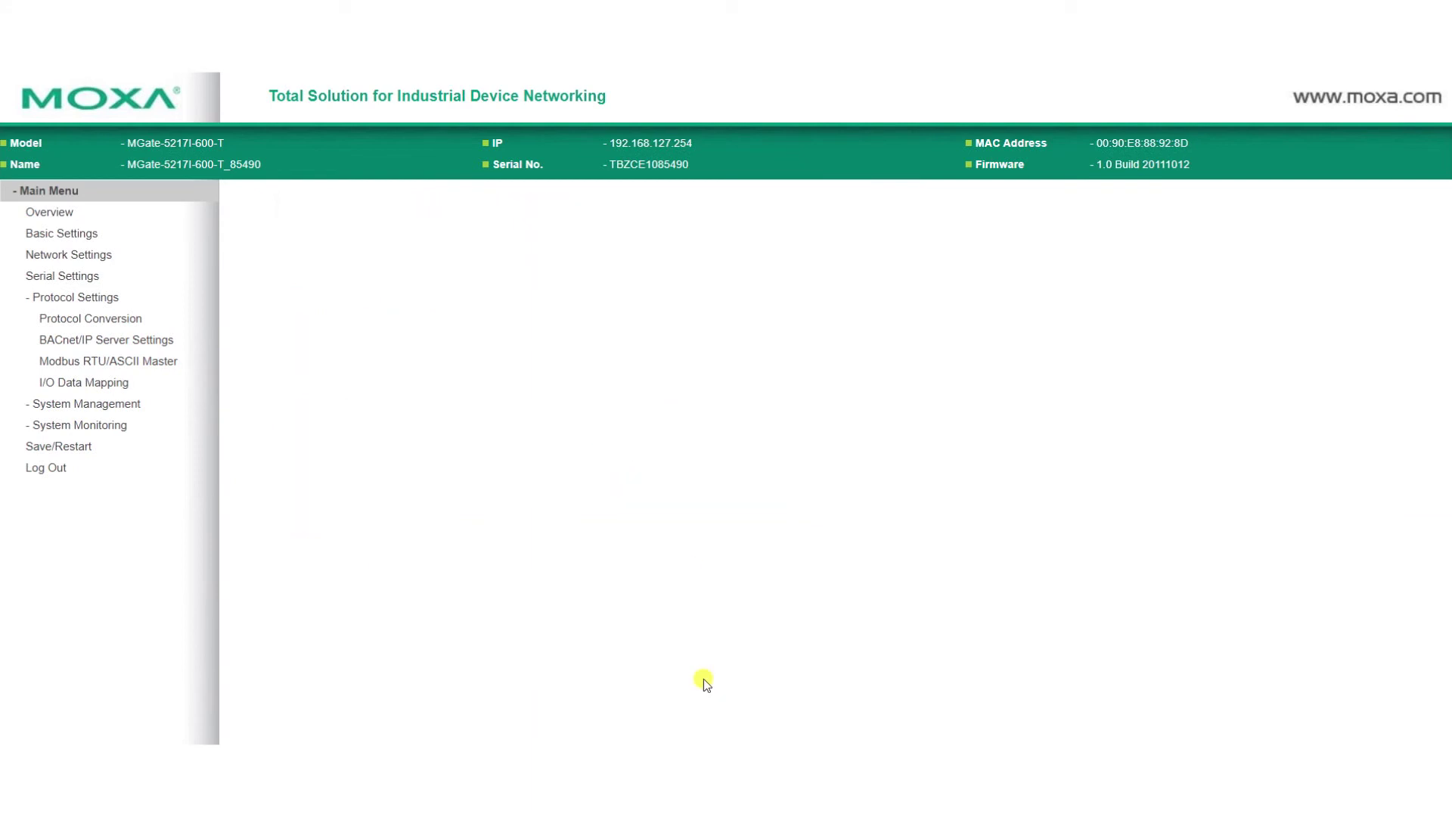
- Review the Voltage and Frequency Analog Input mappings in I/O Data Mapping, then go to Save/Restart
left_click(87, 389)
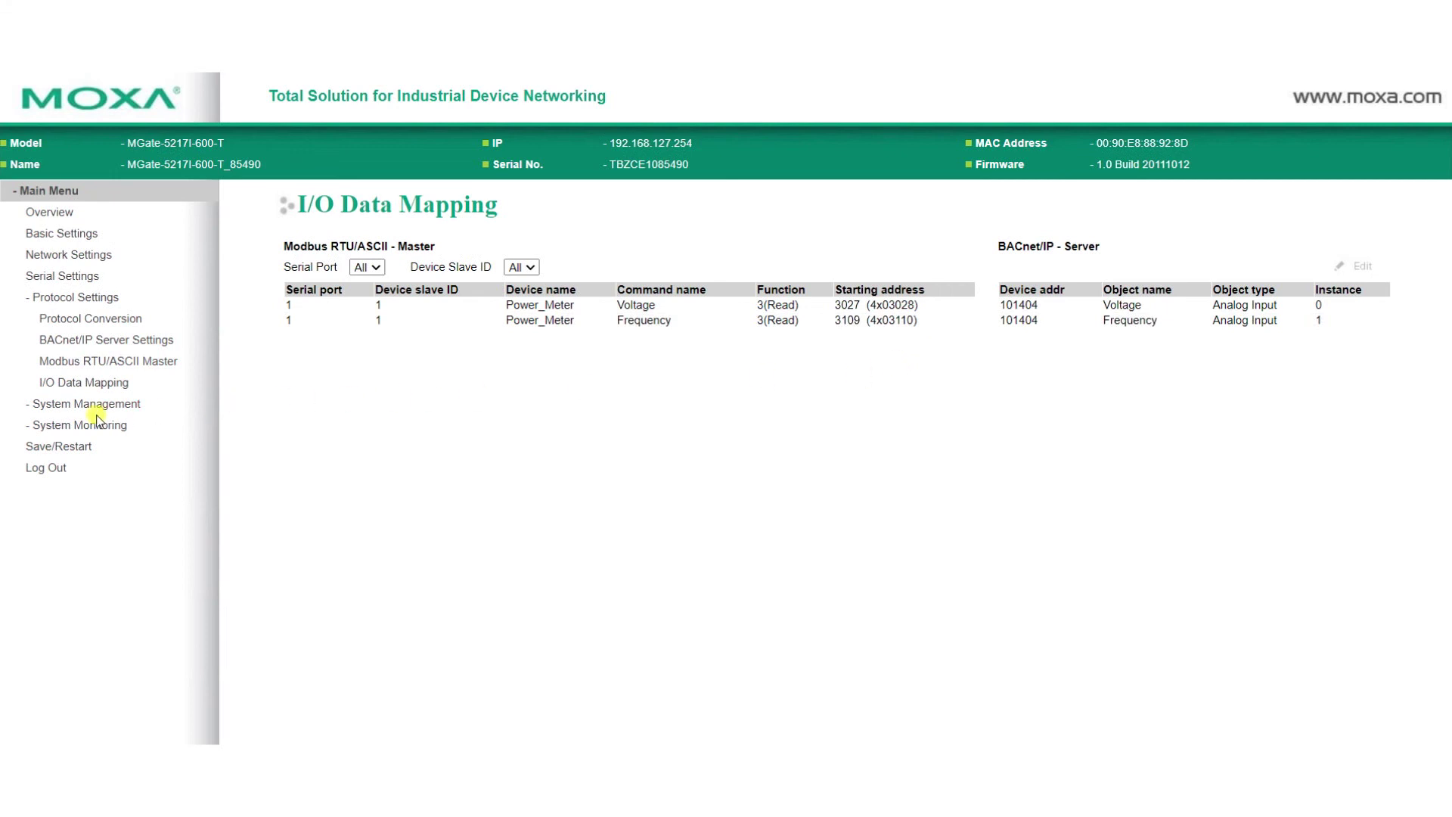
left_click(67, 445)
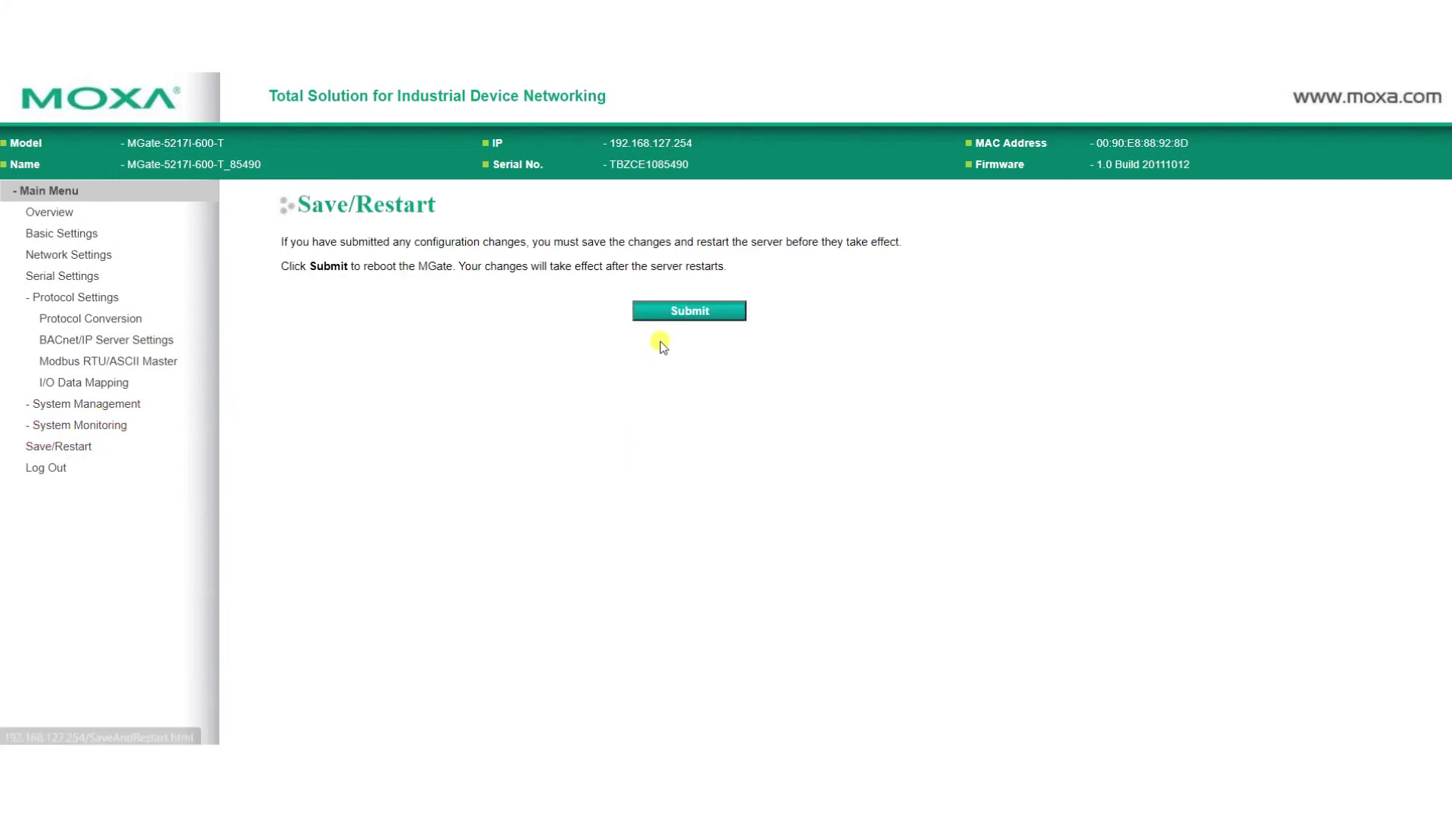